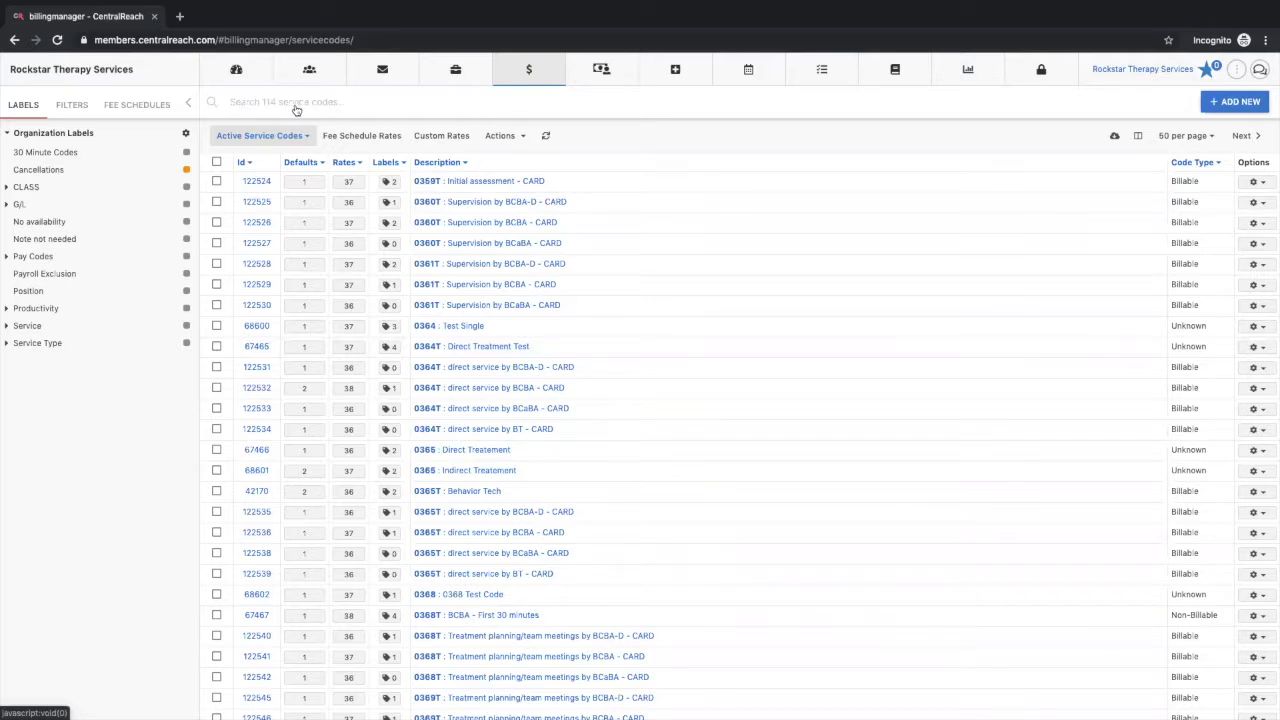
Step: Filter the service codes to 97153: Adaptive behavior treatment by protocol and show its fee schedule rates
left_click(332, 101)
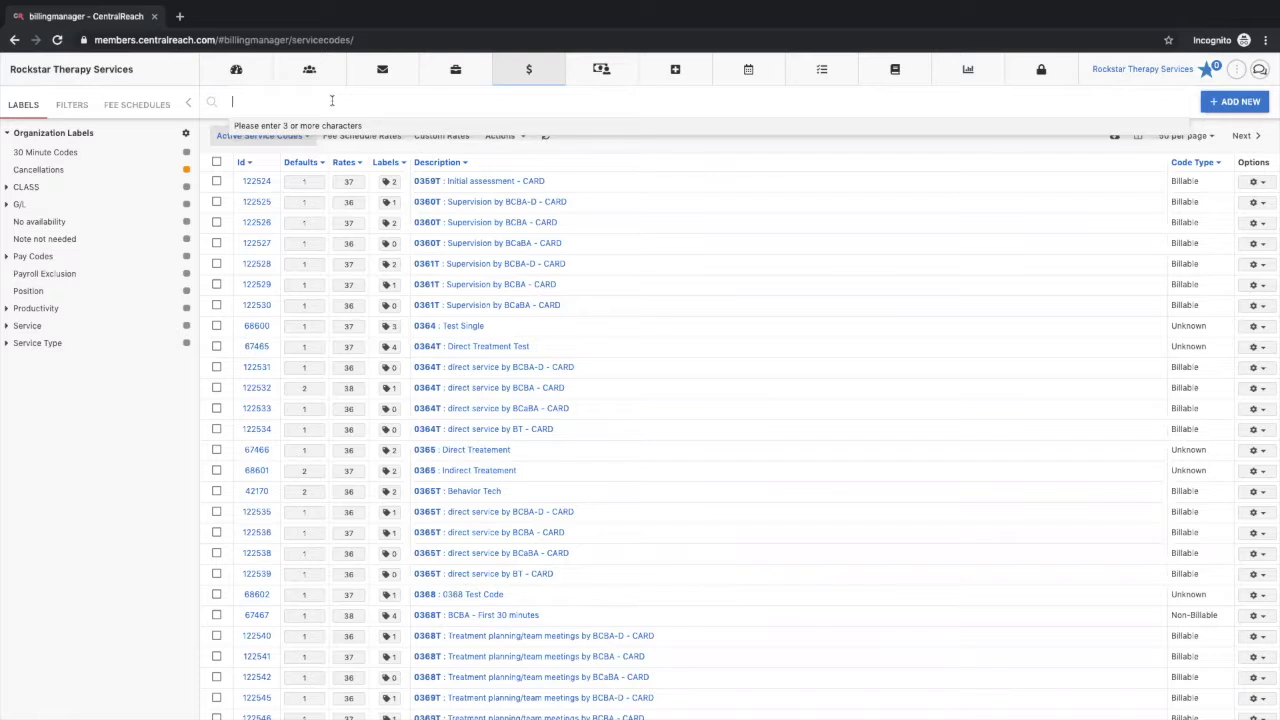
type("97153")
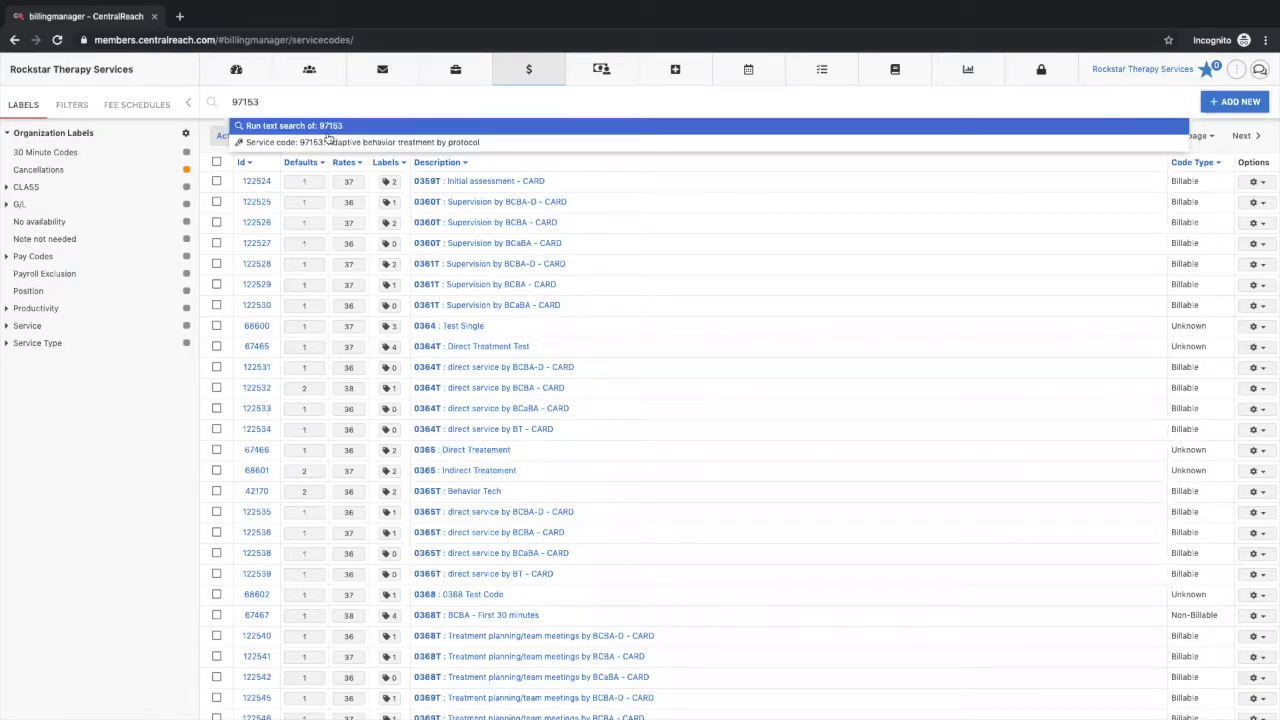
left_click(334, 146)
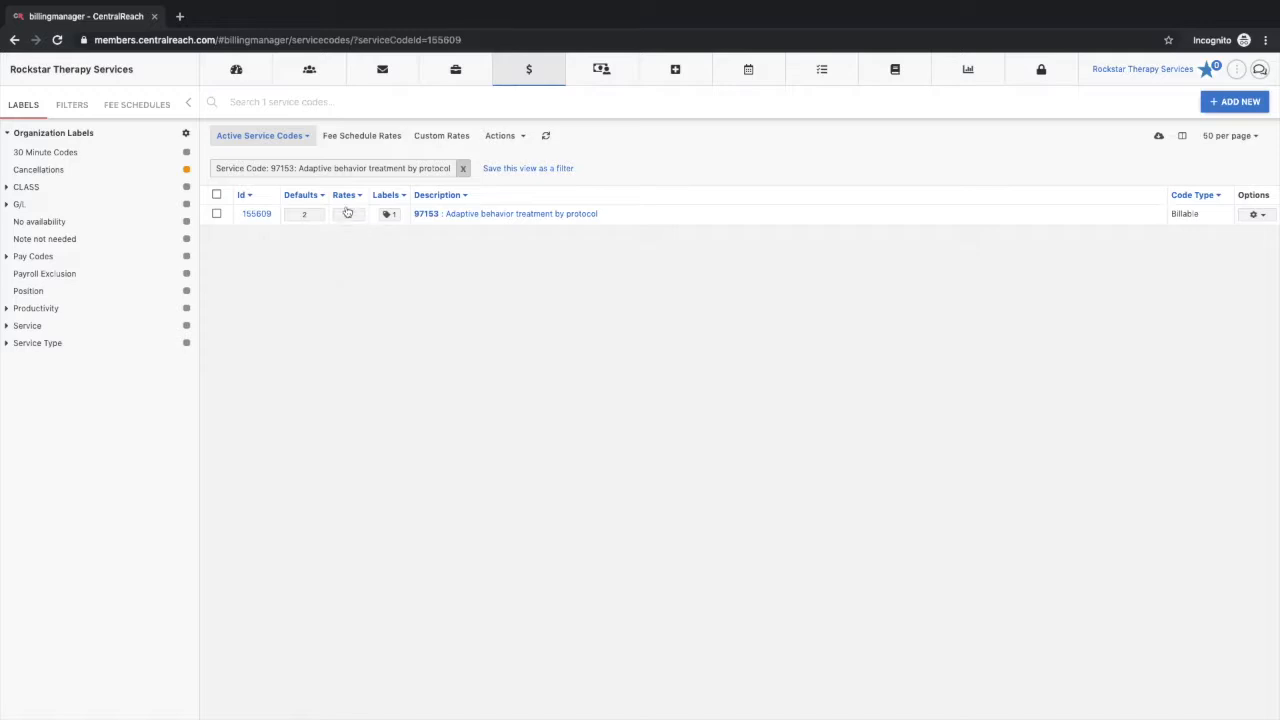
left_click(362, 136)
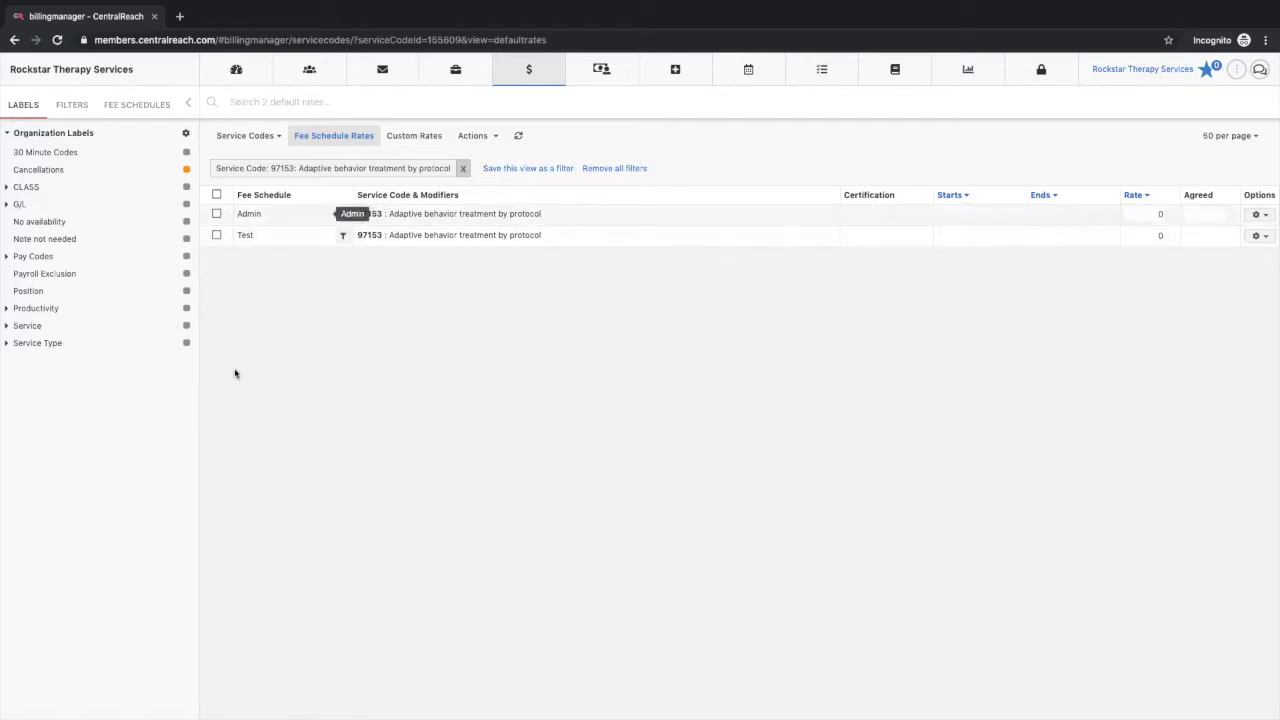
Step: Start updating credential requirements for both 97153 fee schedule rates, with Board Certified Behavior Analyst (BCBA) and CPR in the first required credentials group
left_click(216, 195)
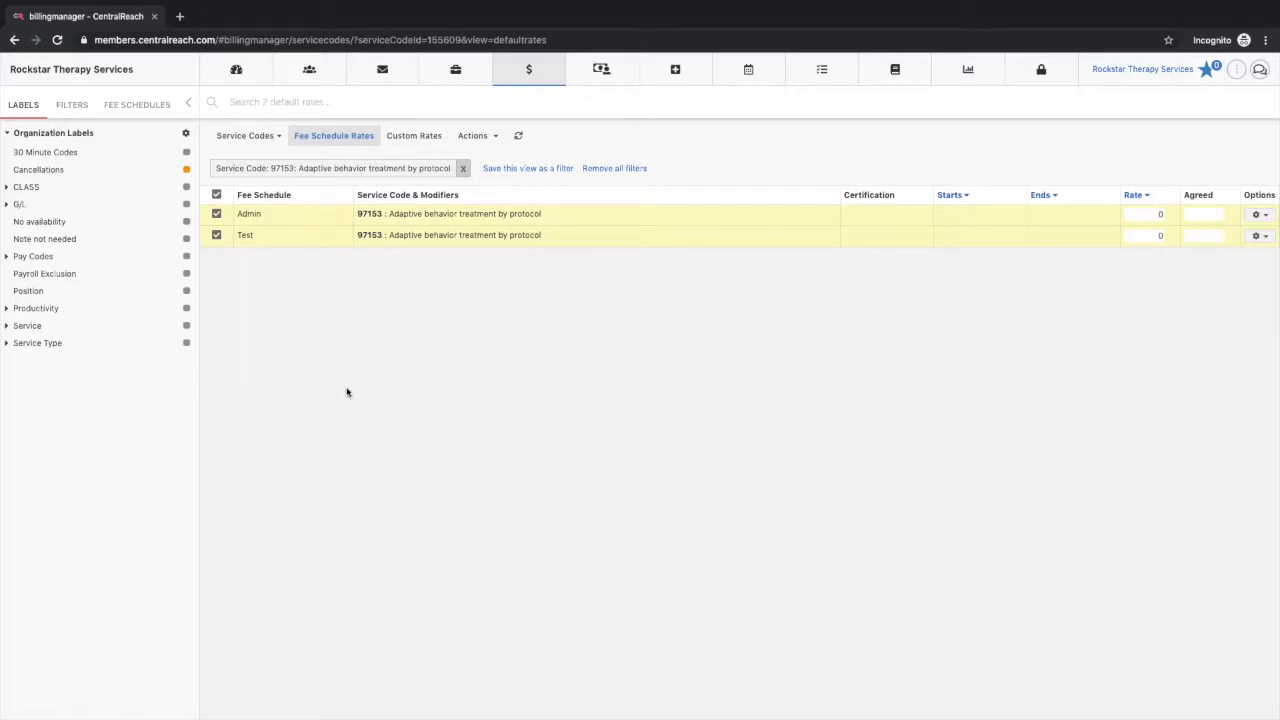
left_click(488, 138)
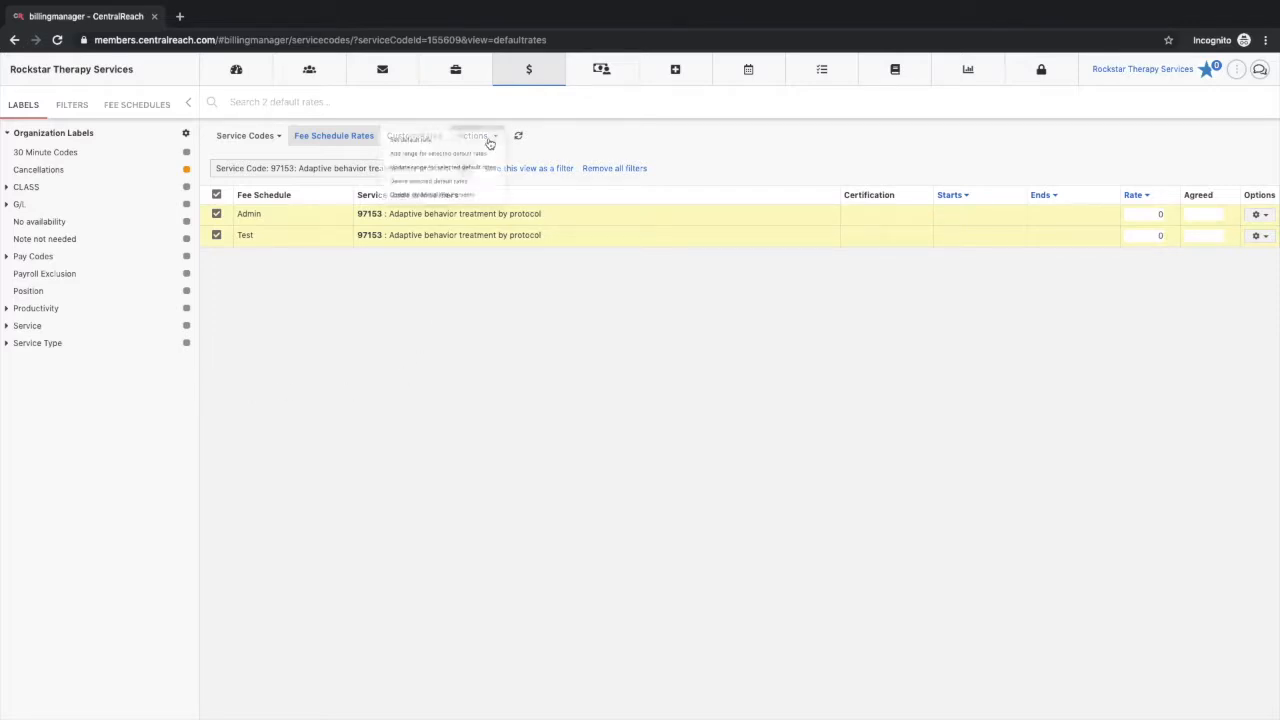
left_click(440, 218)
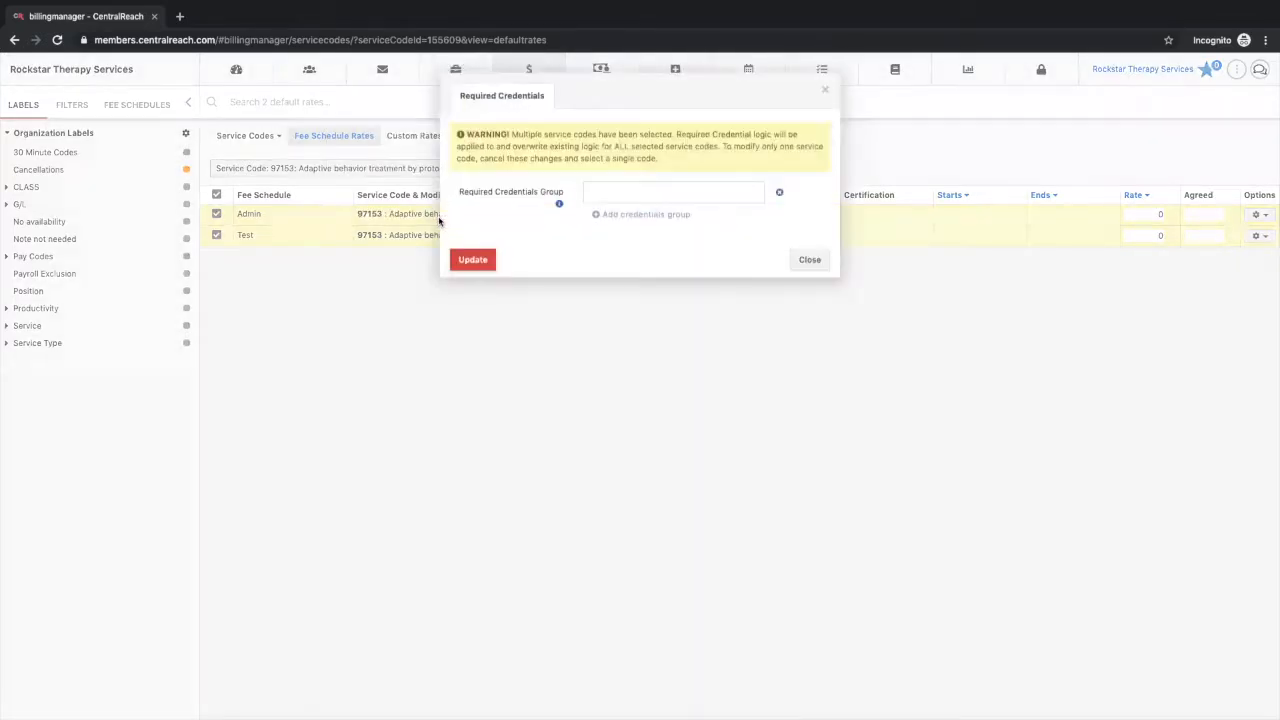
left_click(601, 193)
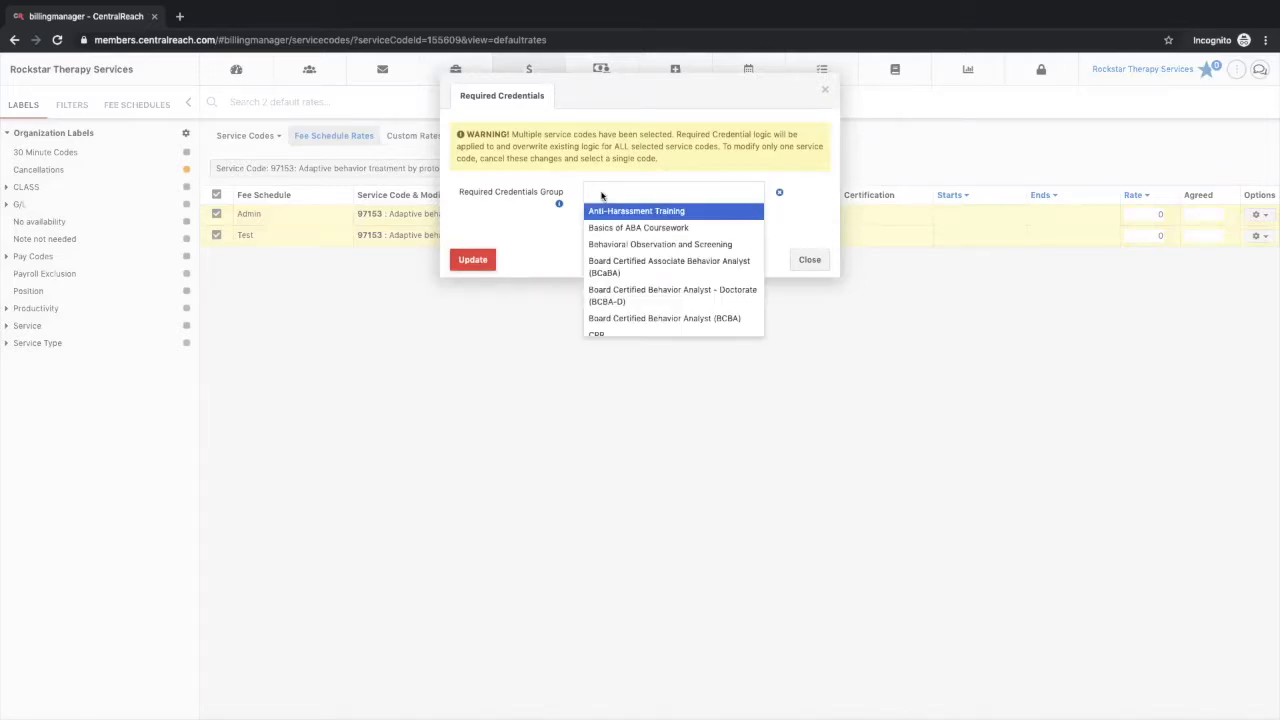
type("bcba")
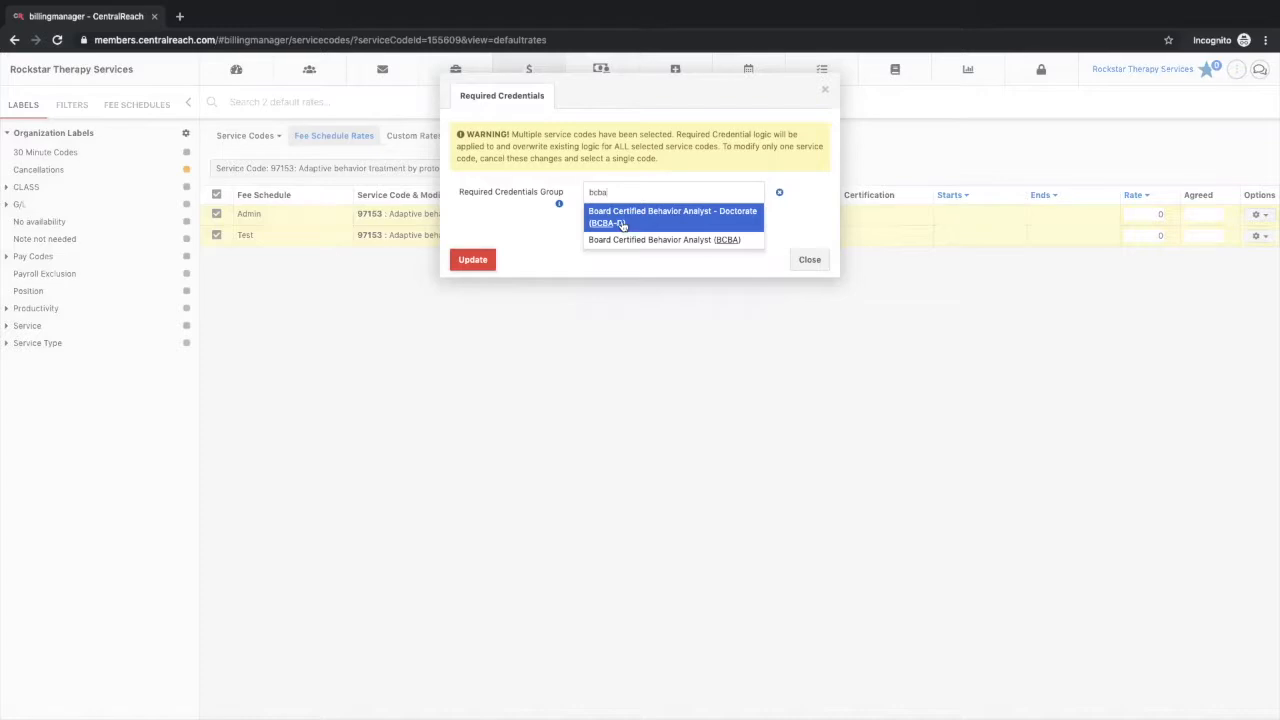
left_click(643, 240)
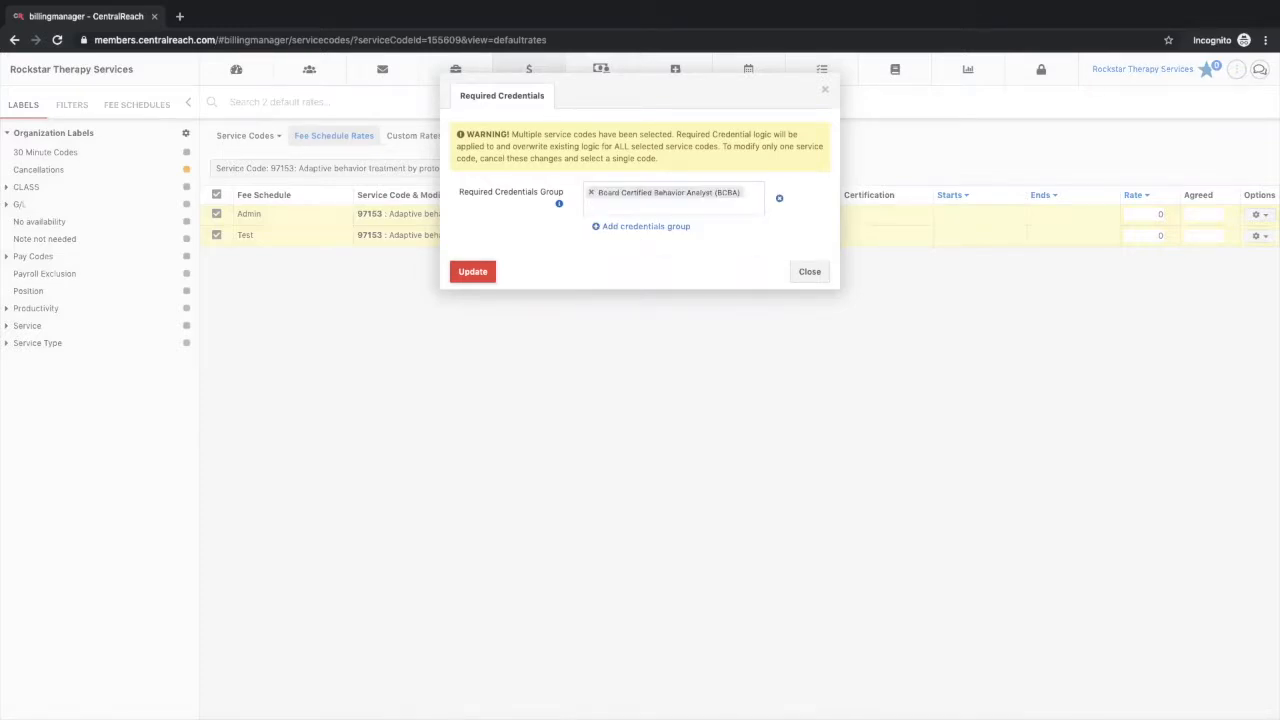
type("cpr")
left_click(636, 227)
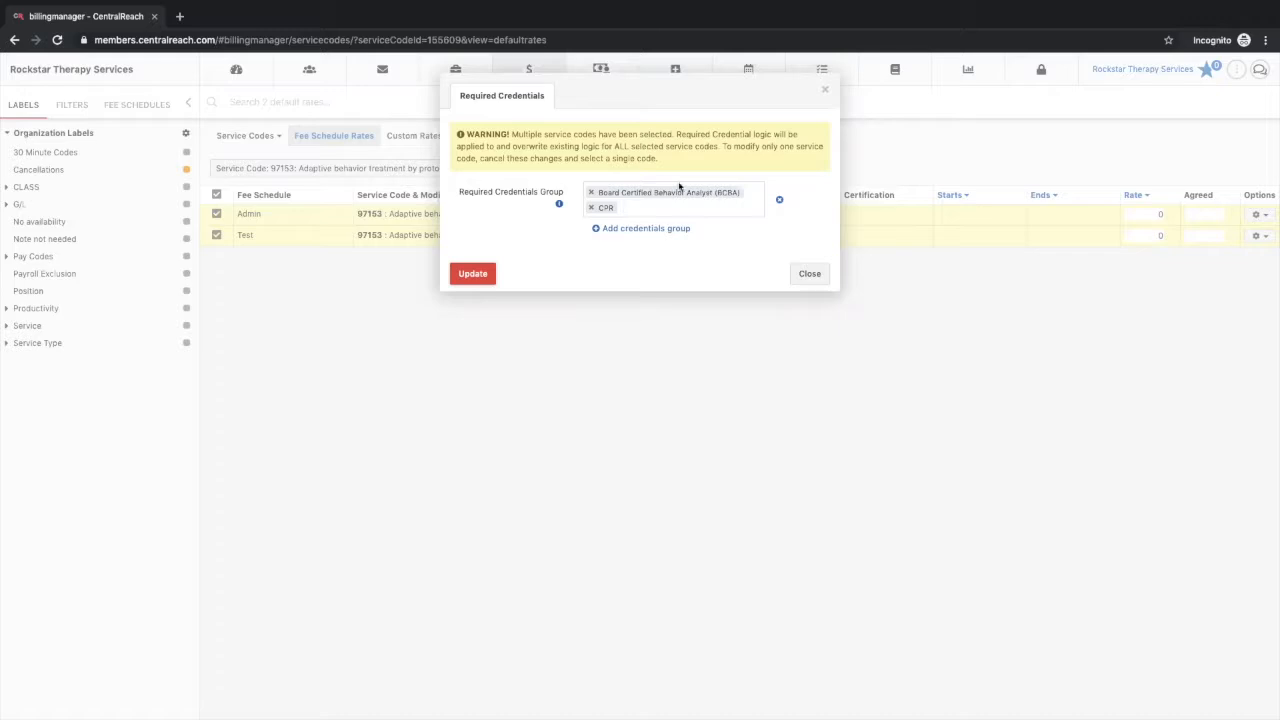
Step: Add an alternative credentials group with Board Certified Associate Behavior Analyst (BCaBA) and CPR, update both rates, and review the Admin rate's required credentials
left_click(611, 230)
left_click(613, 247)
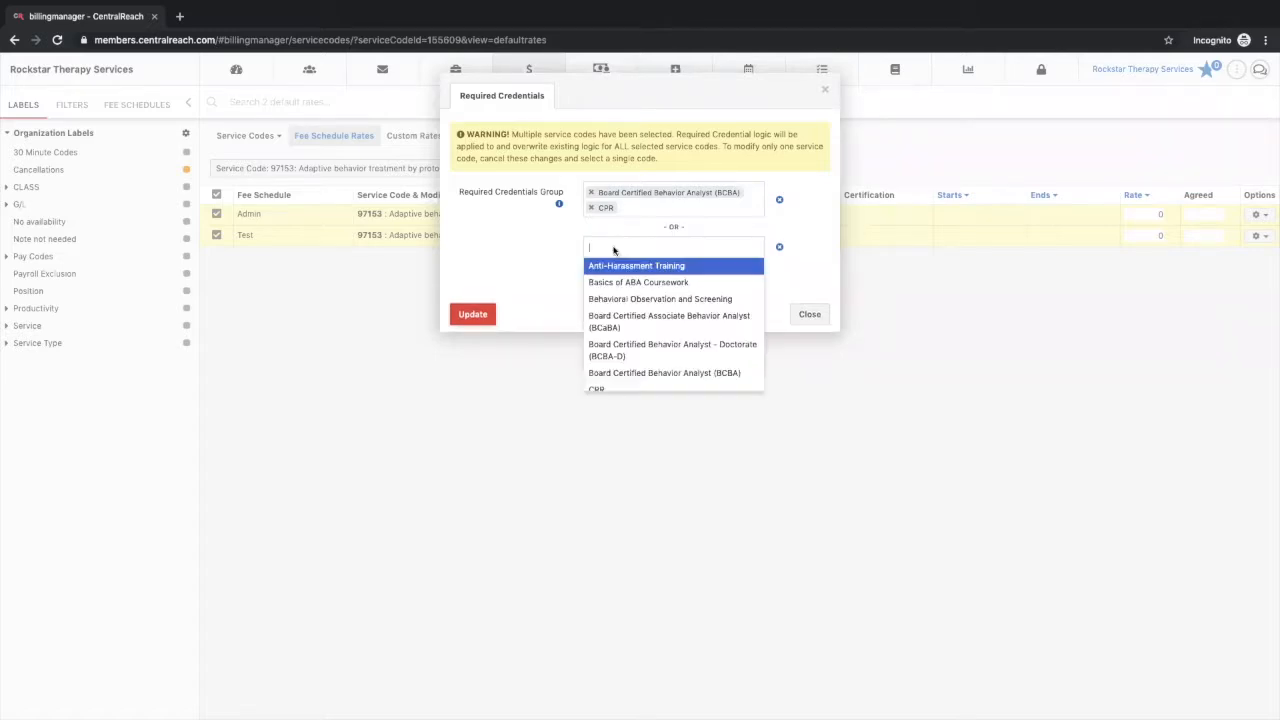
type("bca")
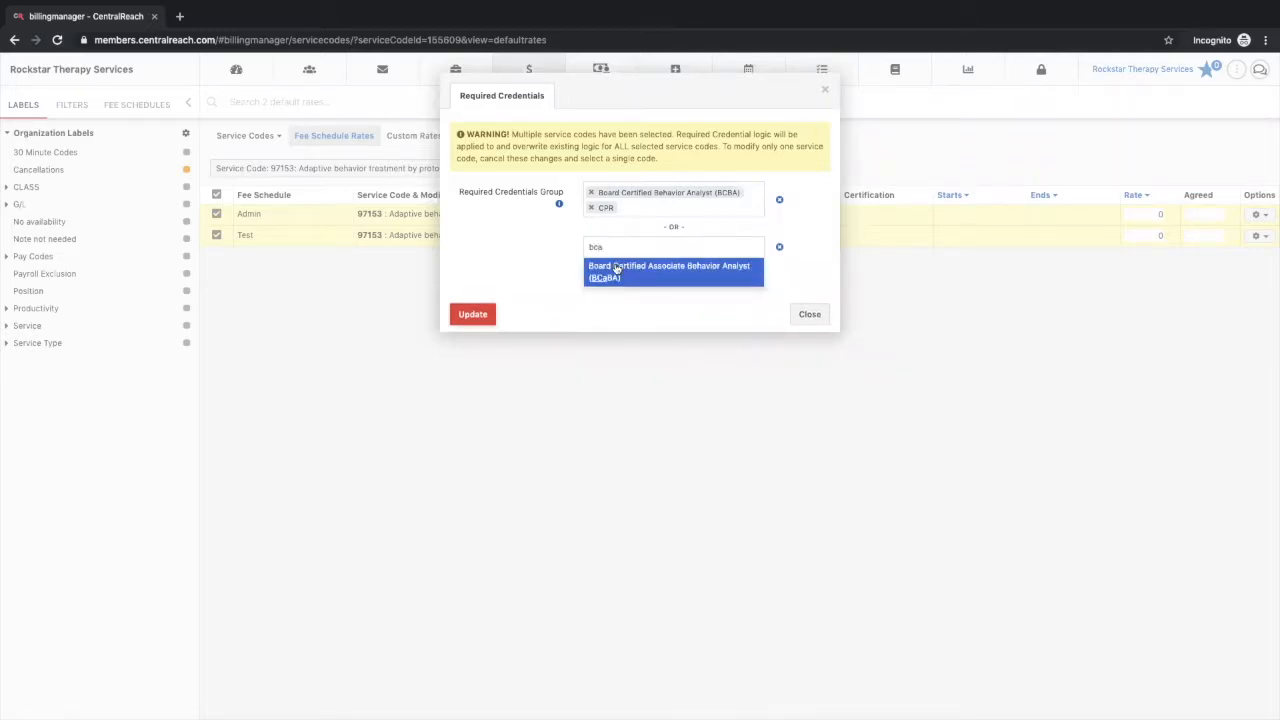
left_click(616, 266)
type("cpr")
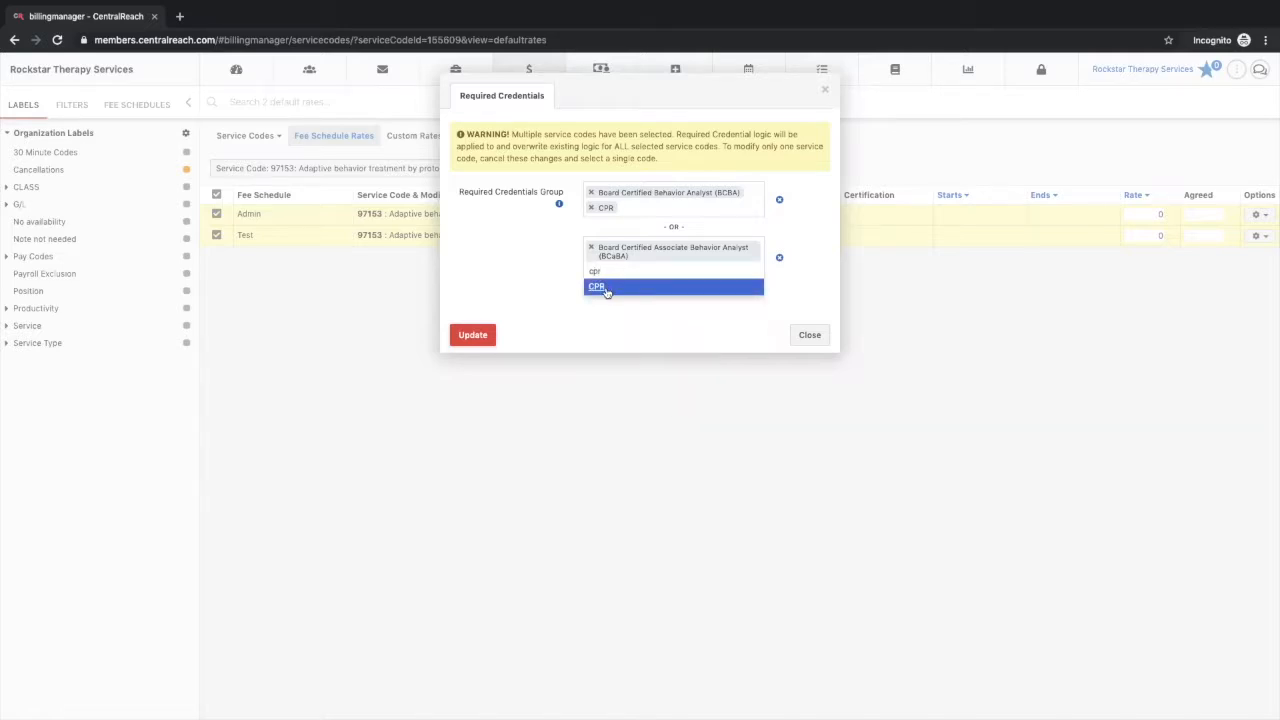
left_click(605, 287)
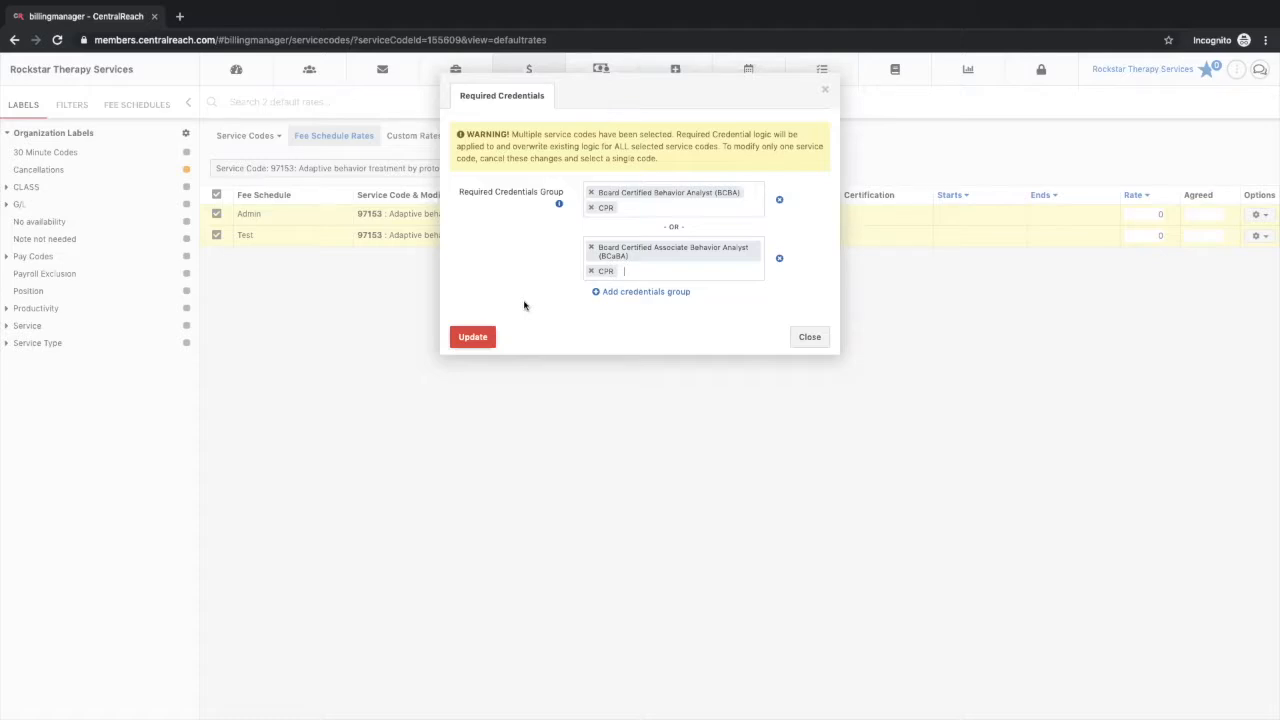
left_click(470, 337)
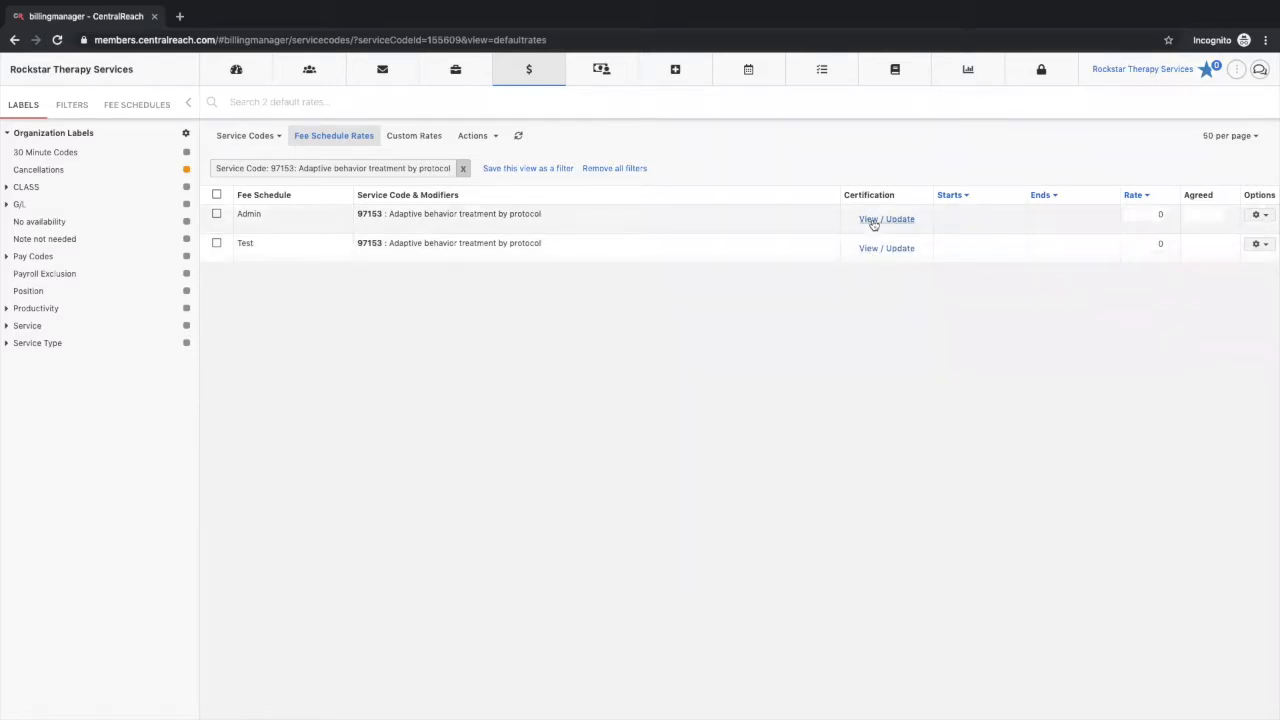
left_click(873, 221)
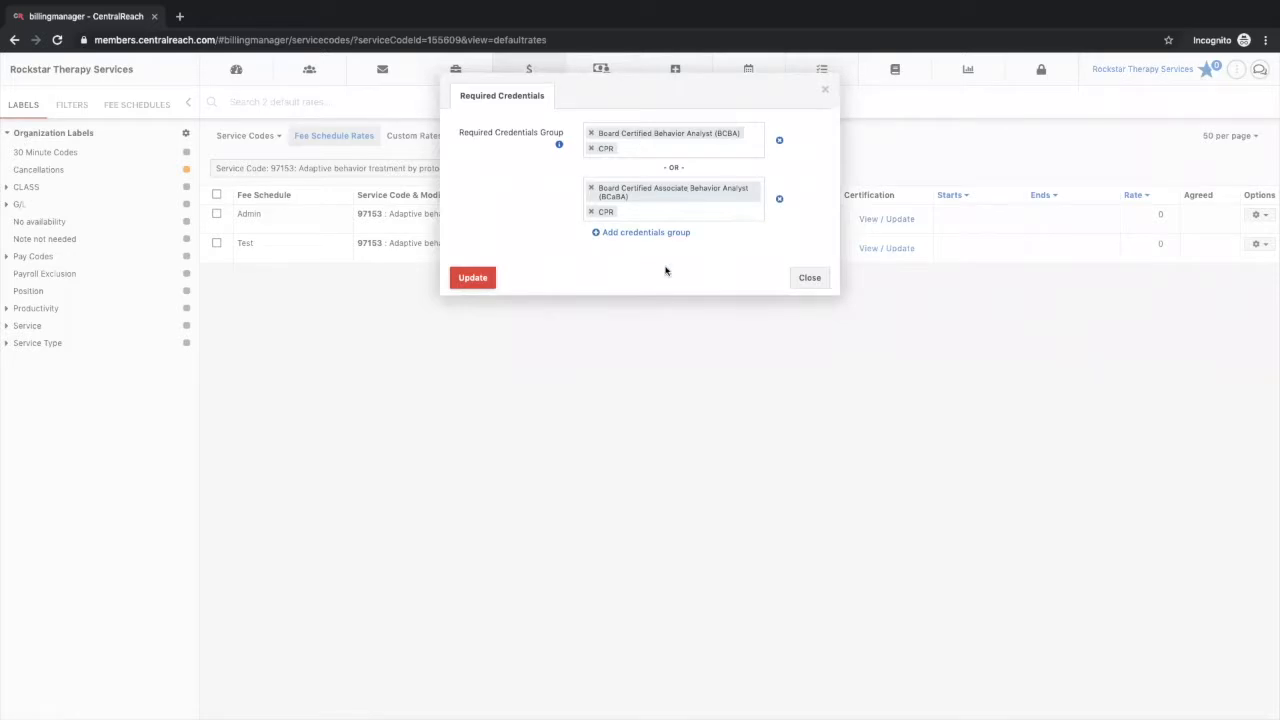
left_click(806, 279)
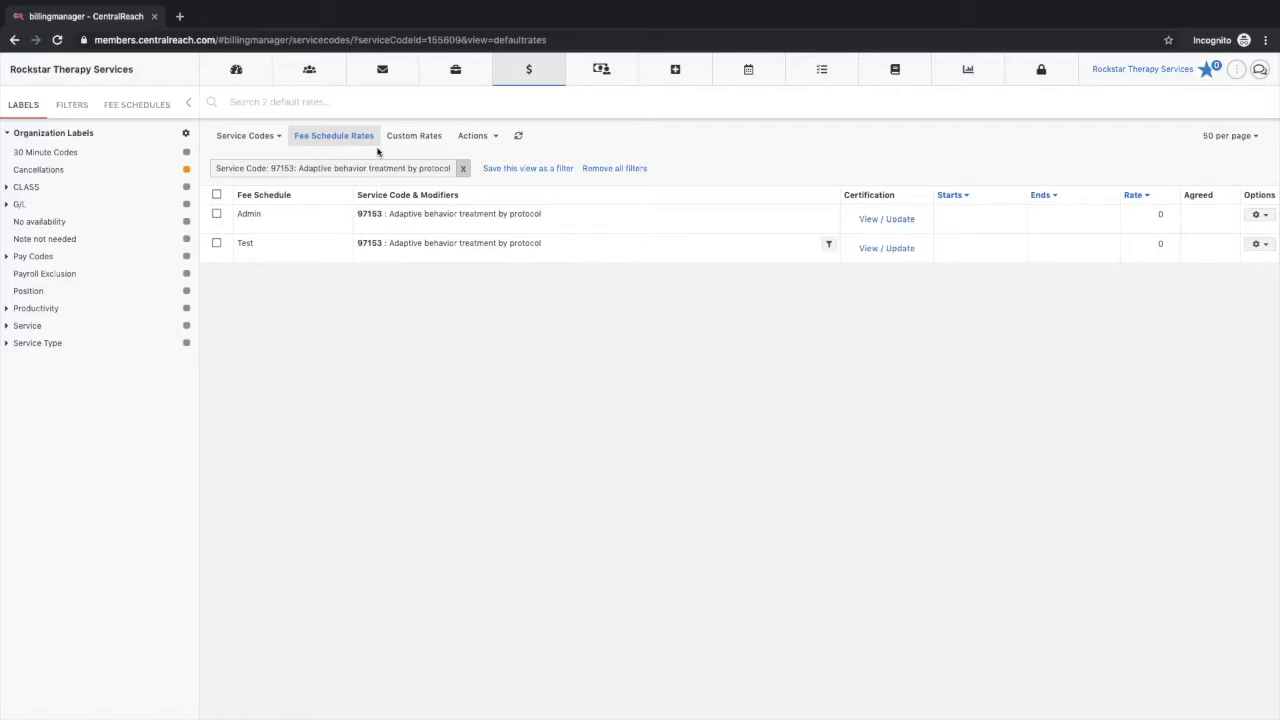
Step: Open the Licenses & Certifications section in the extended profile of the third employee in the employee contacts list
mouse_move(317, 83)
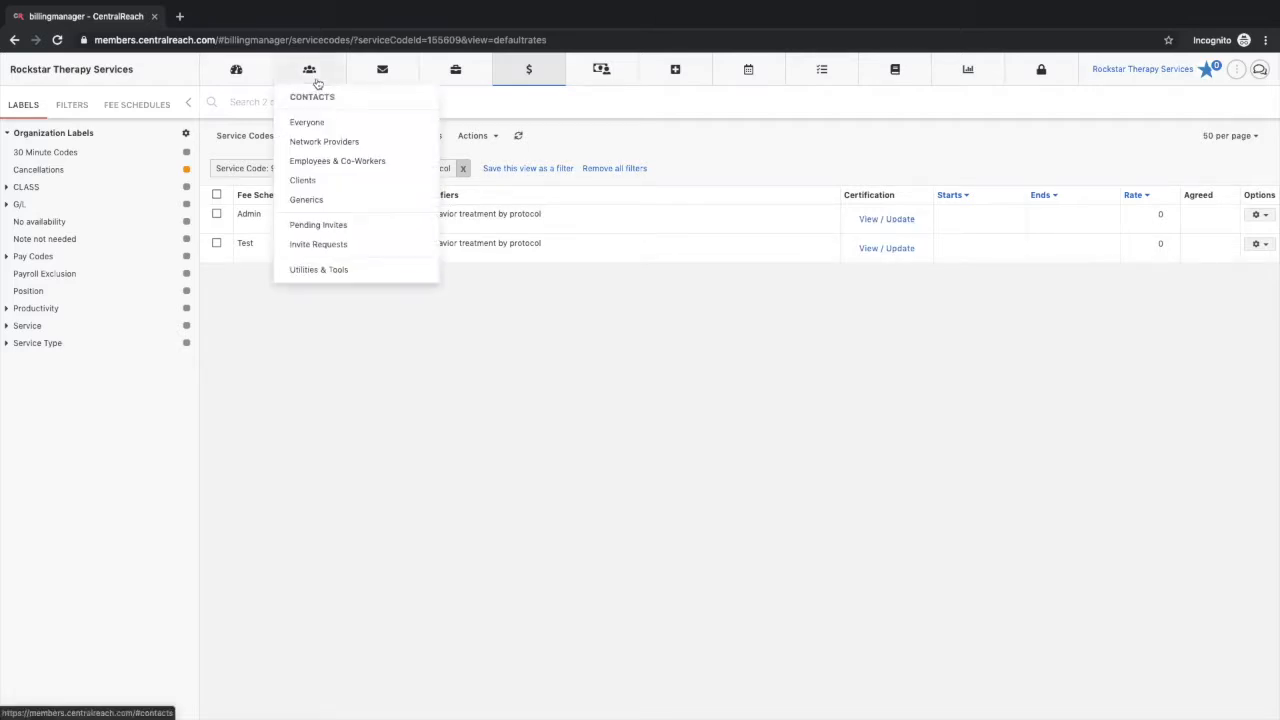
left_click(334, 163)
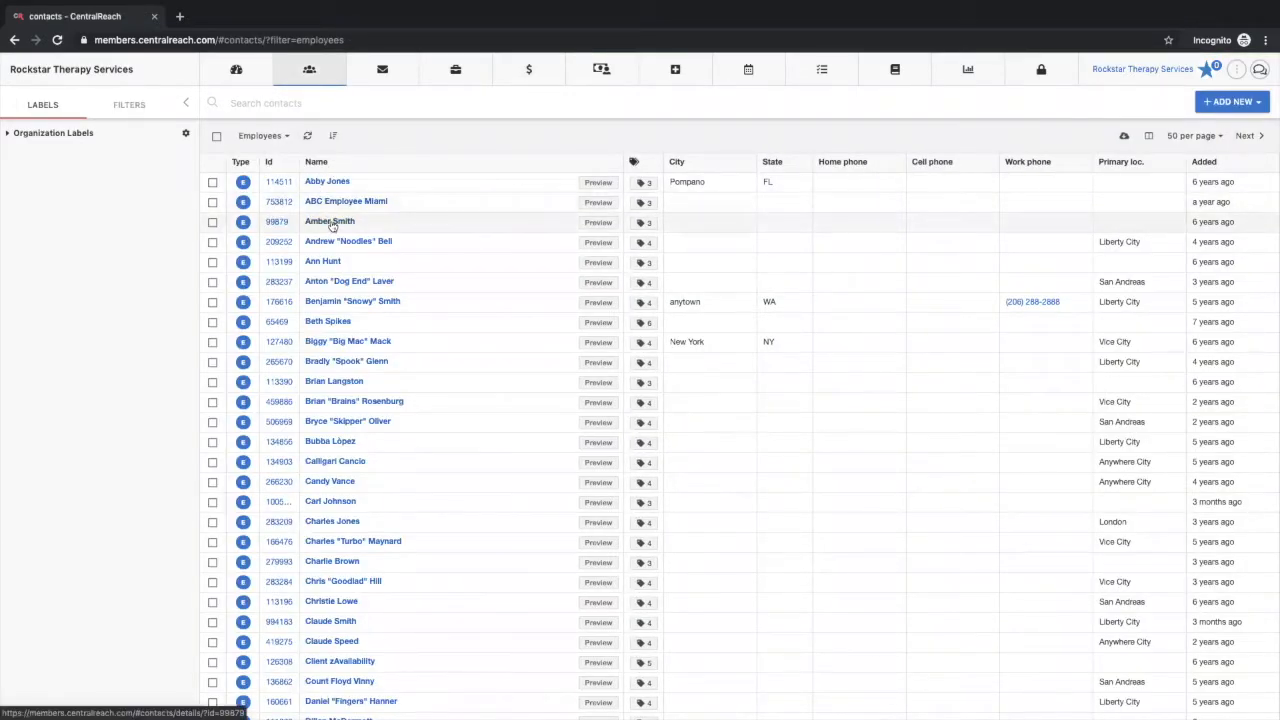
left_click(330, 221)
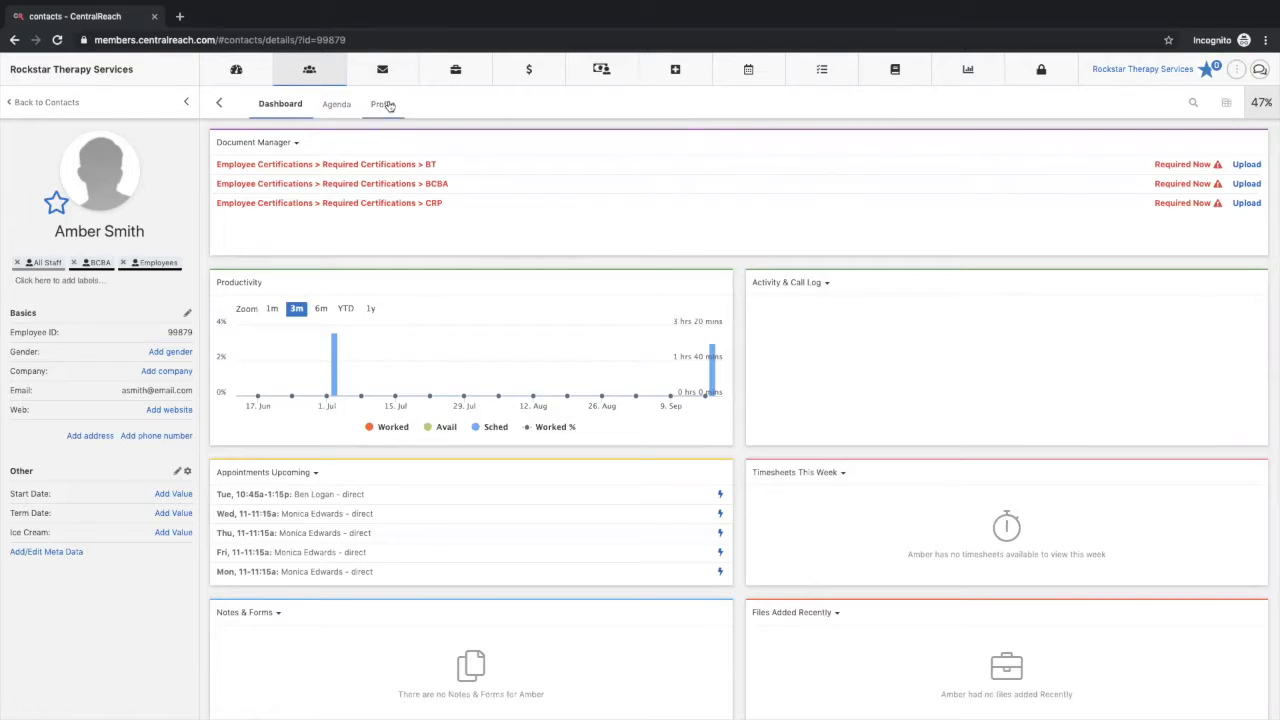
left_click(388, 104)
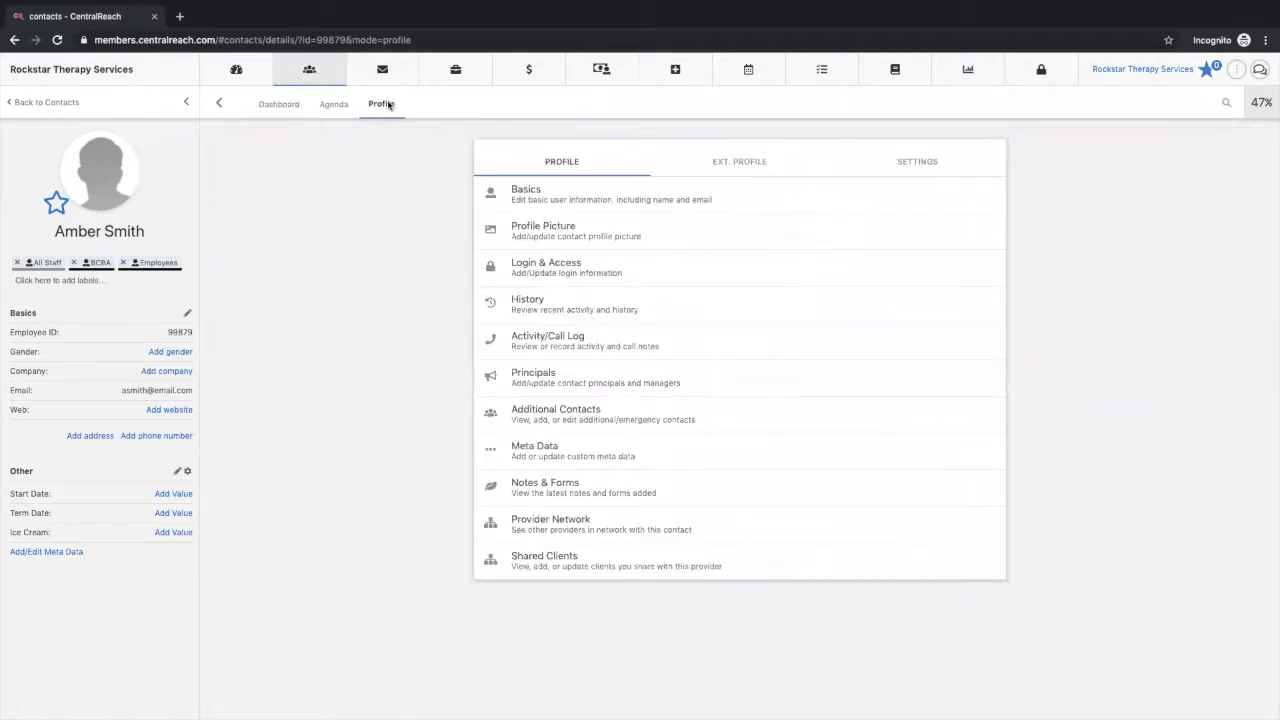
left_click(746, 170)
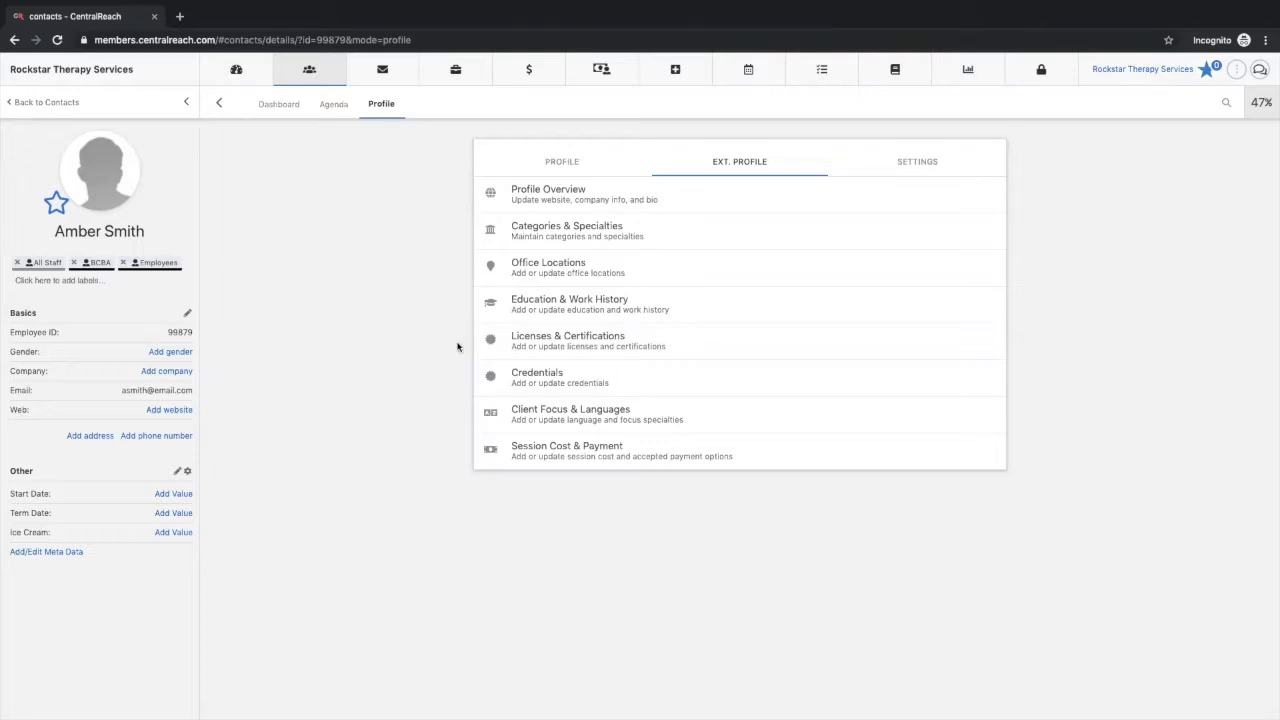
left_click(599, 343)
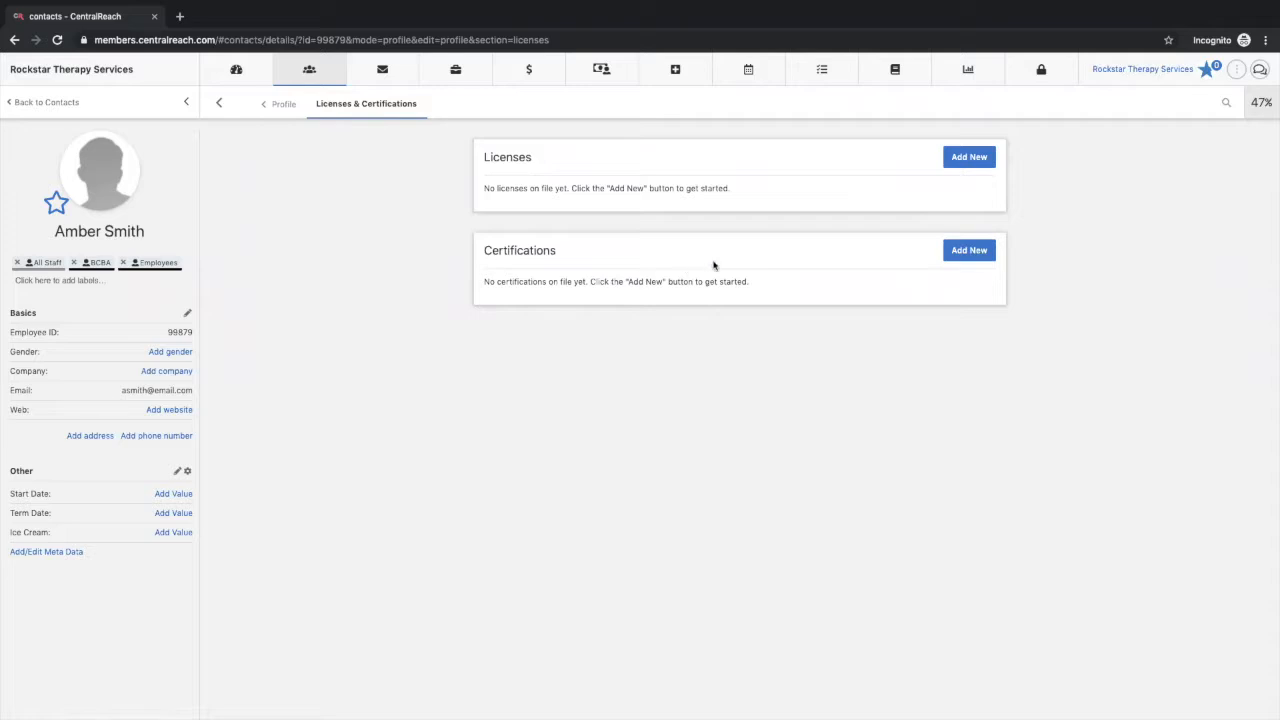
Step: Start a new Board Certified Behavior Analyst (BCBA) certification for the employee with September 2019 as the date certified
left_click(980, 250)
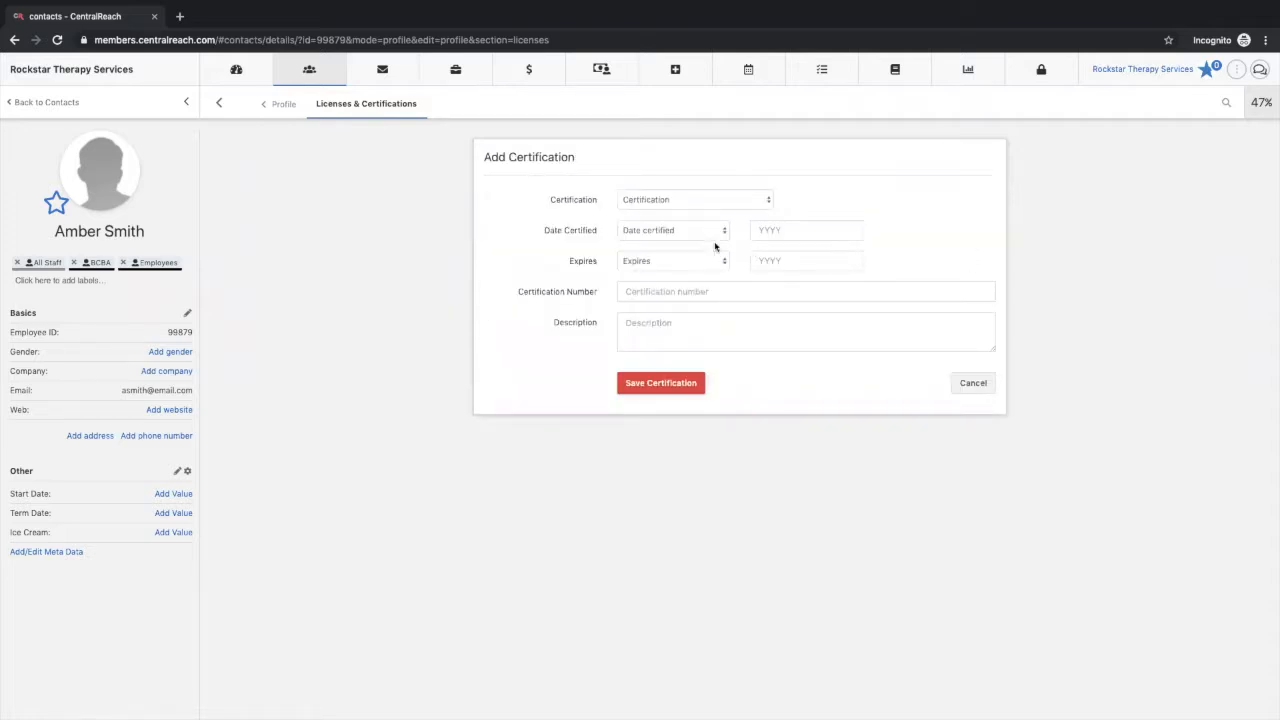
left_click(731, 196)
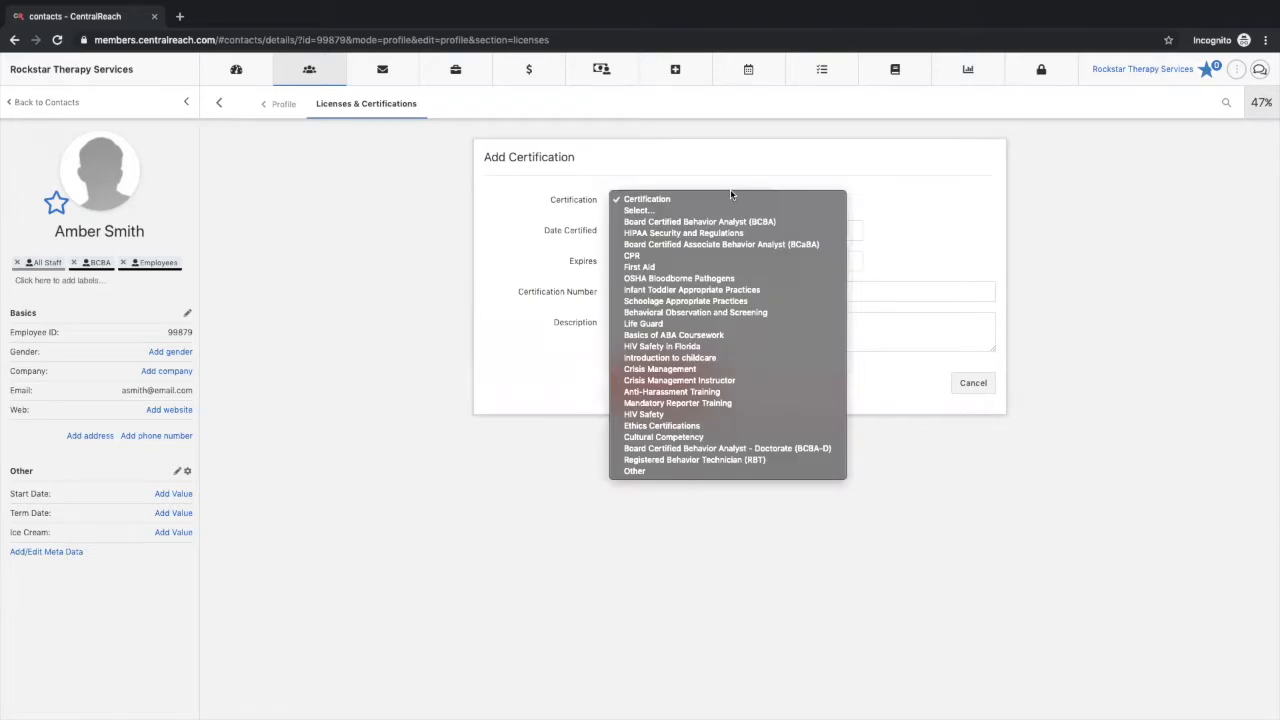
left_click(745, 224)
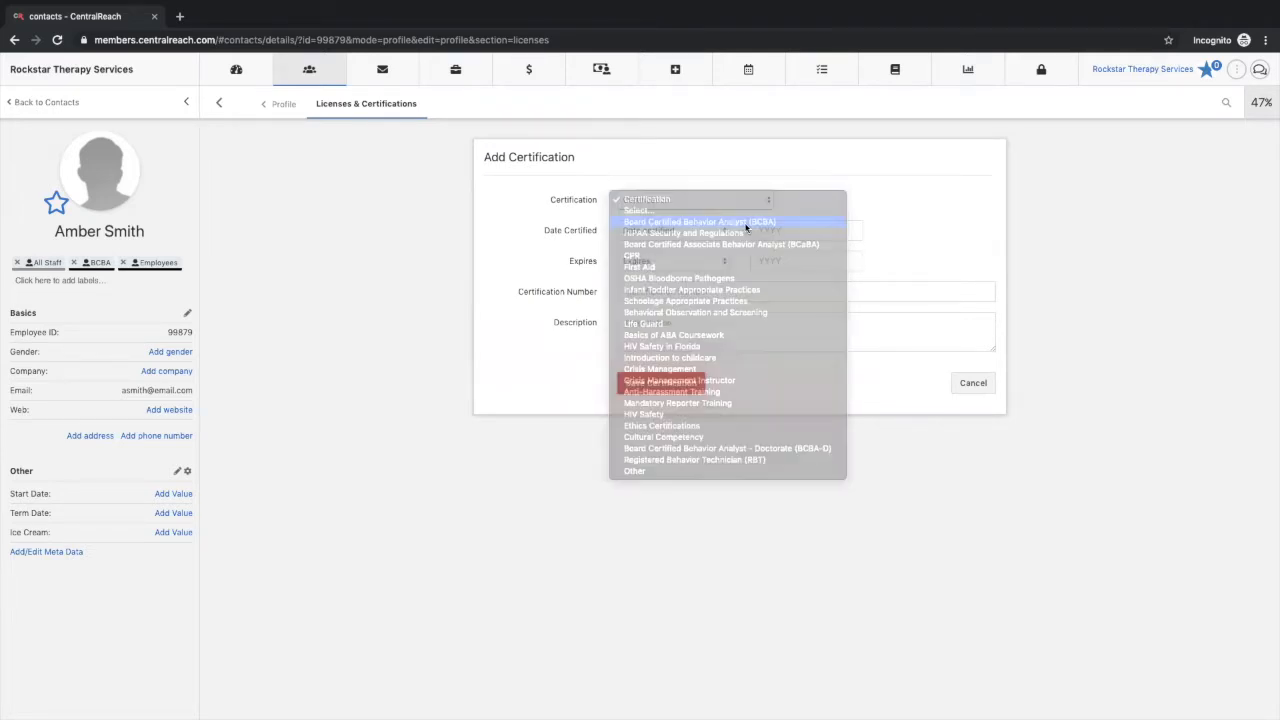
left_click(685, 230)
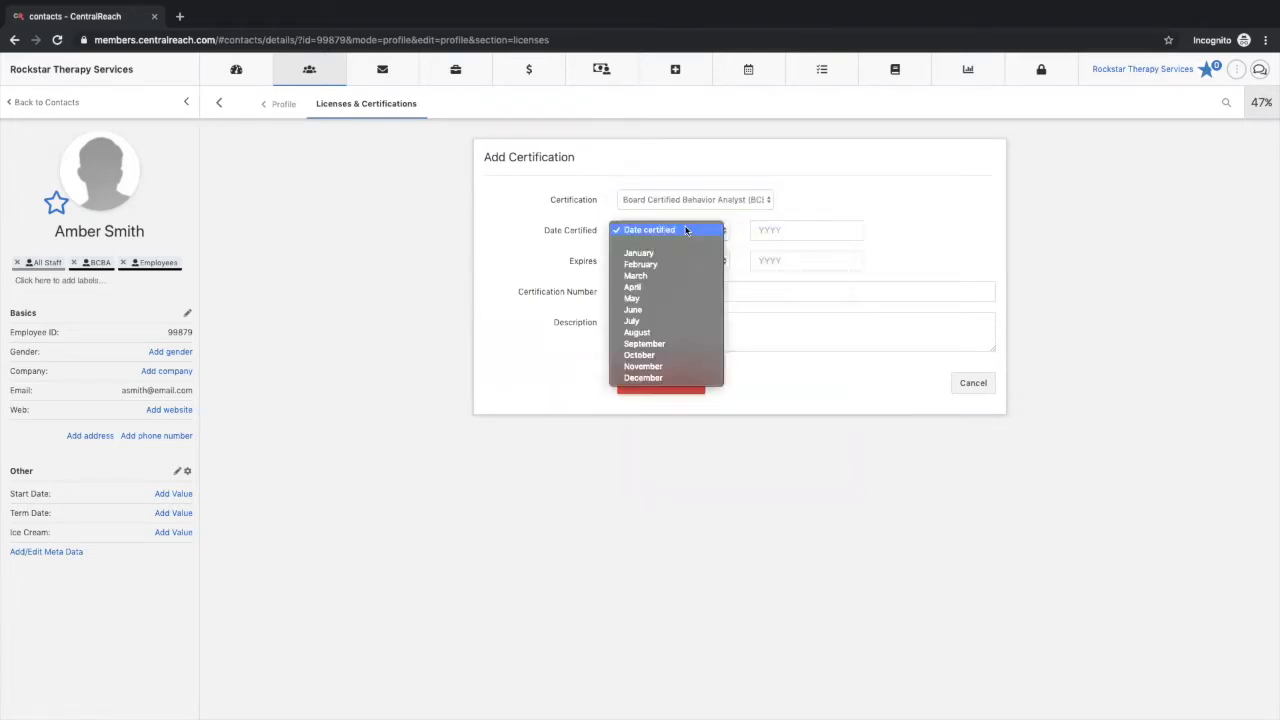
left_click(795, 244)
left_click(805, 227)
type("2019")
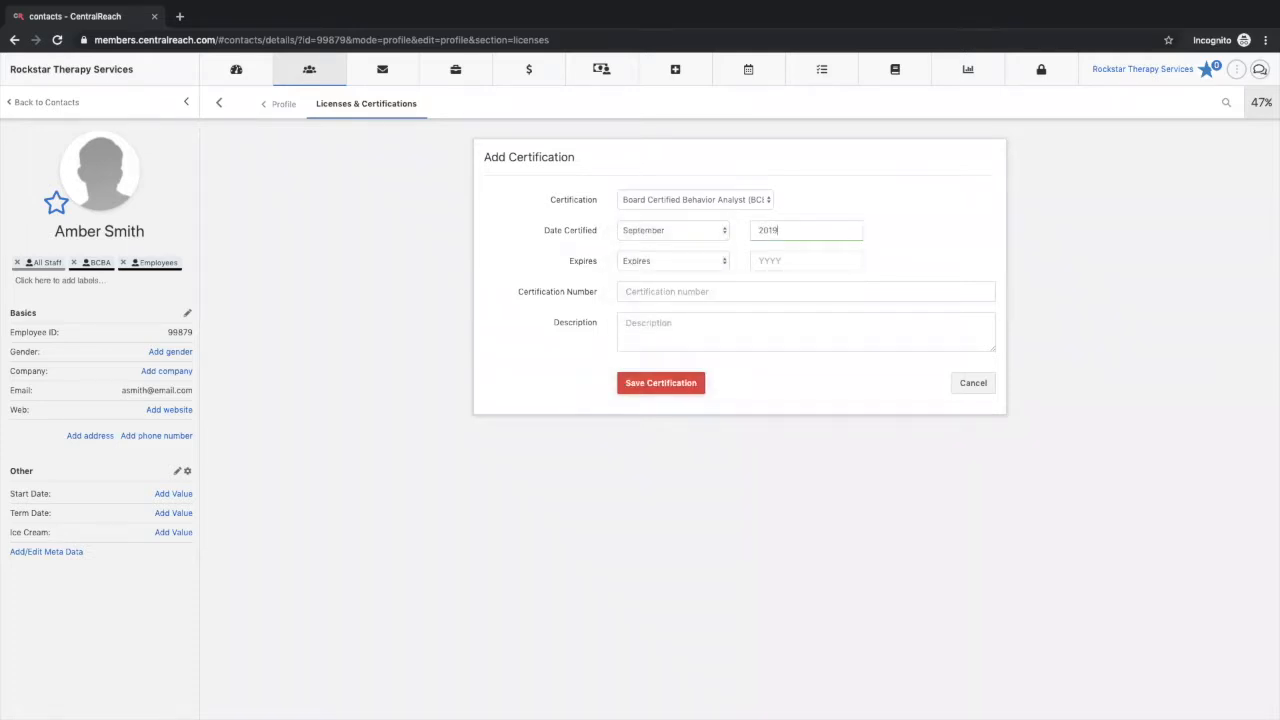
Step: Set the BCBA certification's expiry to September 2021
left_click(723, 262)
left_click(700, 374)
left_click(791, 260)
type("2021")
Step: Enter the certification number and the description "bcba", and save the BCBA certification
left_click(760, 289)
type("A")
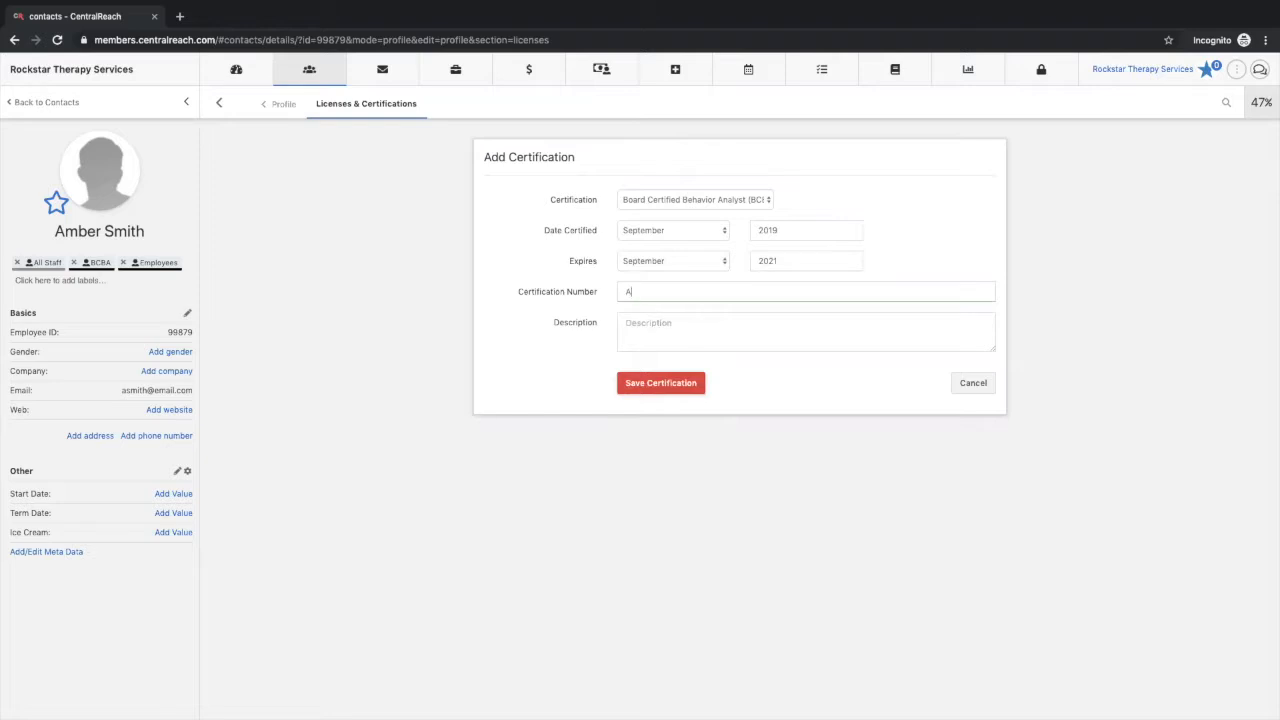
type("mber1234")
left_click(720, 324)
type("bcba")
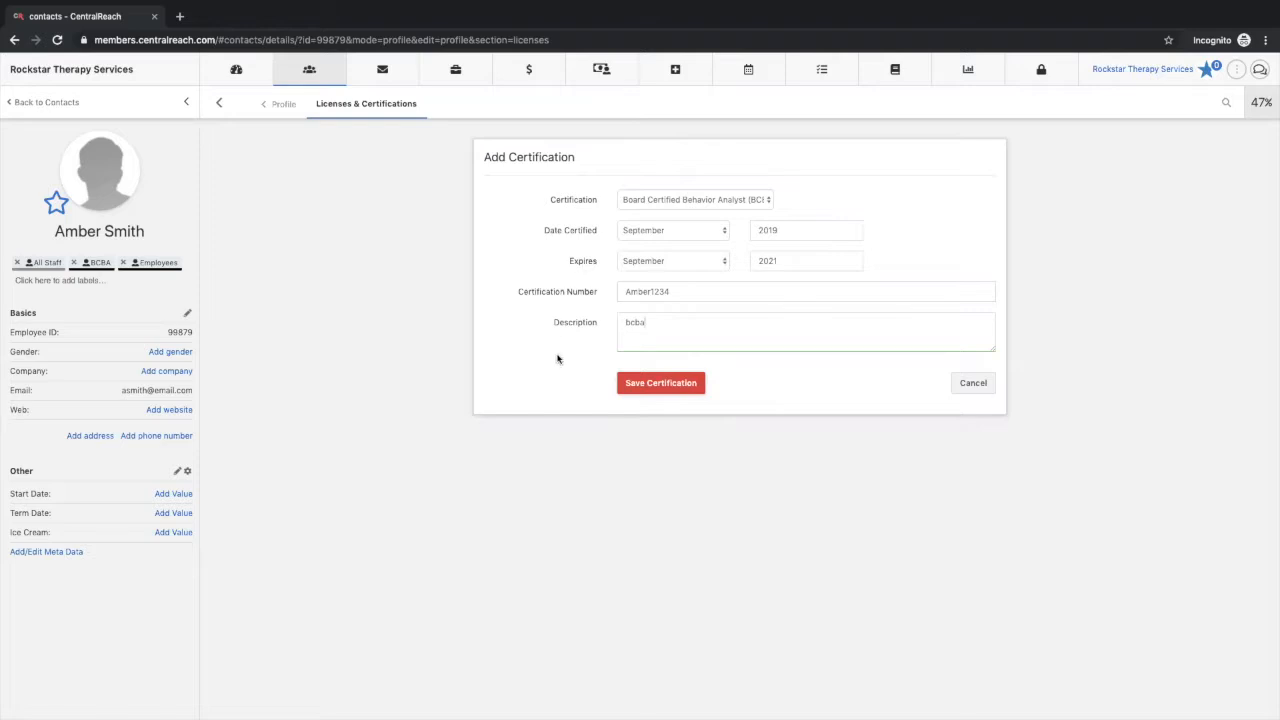
left_click(674, 387)
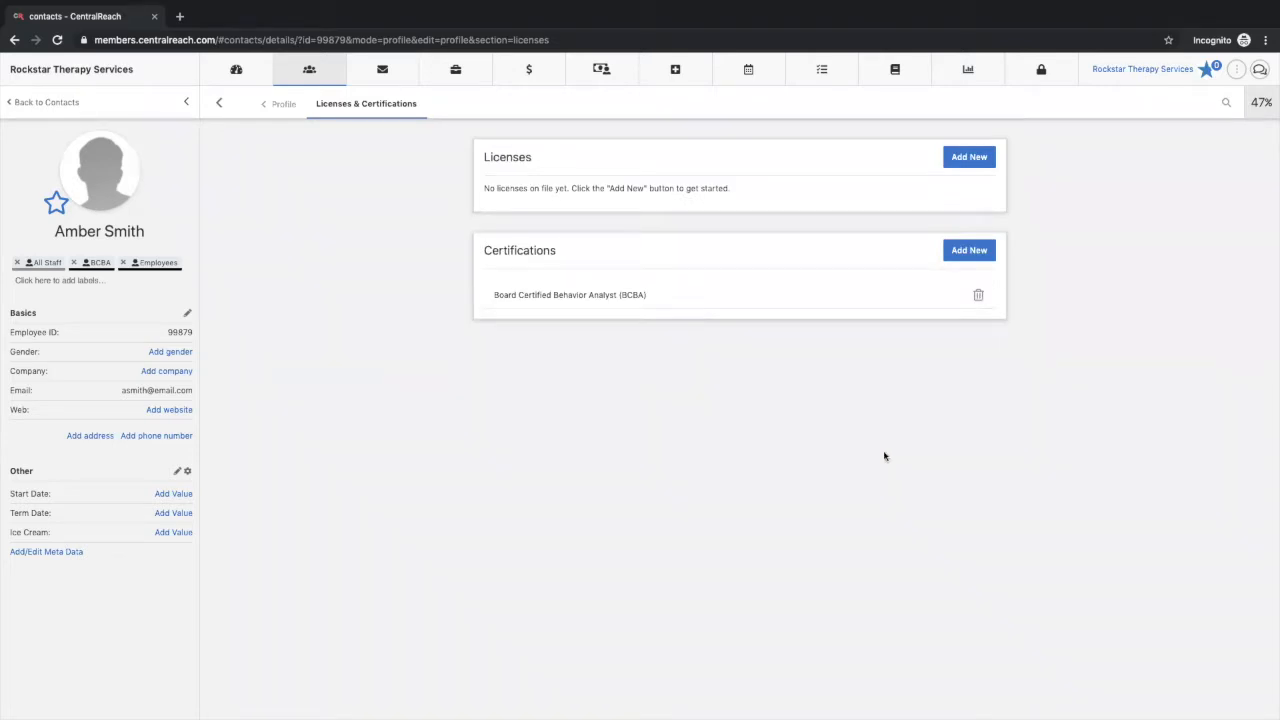
Step: Start a new CPR certification for the employee with September 2019 as the date certified
left_click(969, 251)
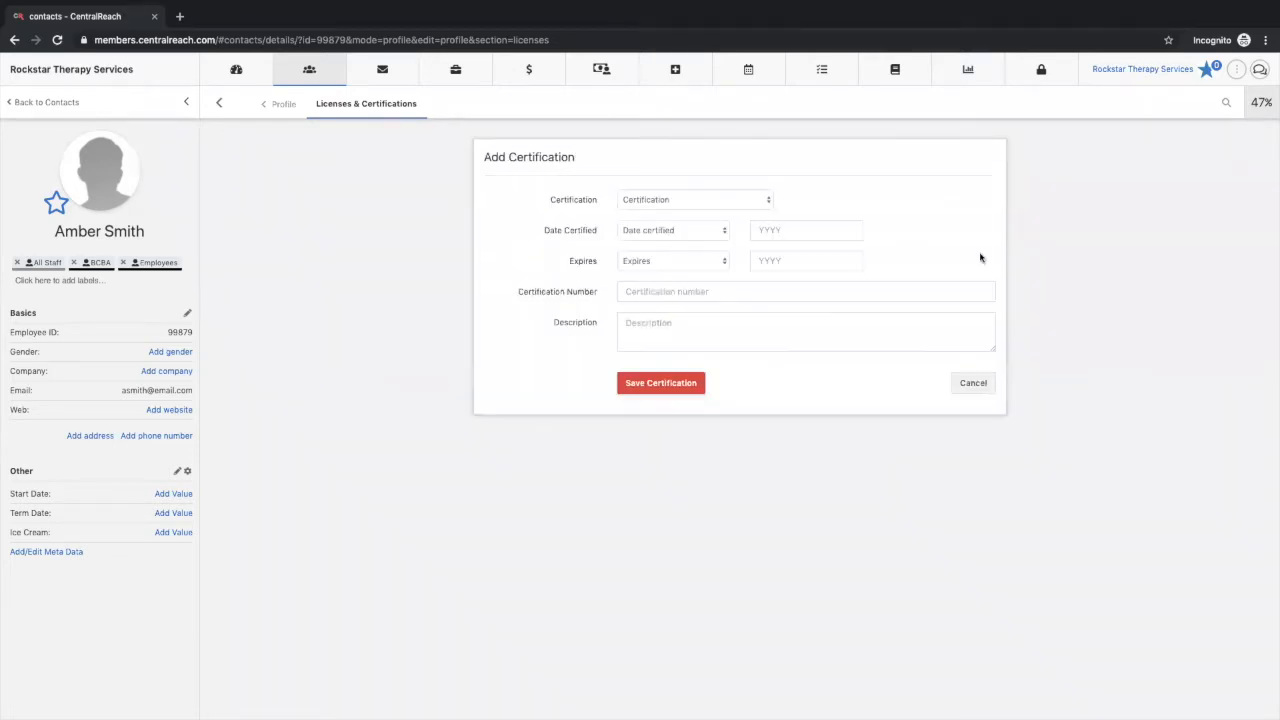
left_click(637, 200)
left_click(645, 256)
left_click(703, 231)
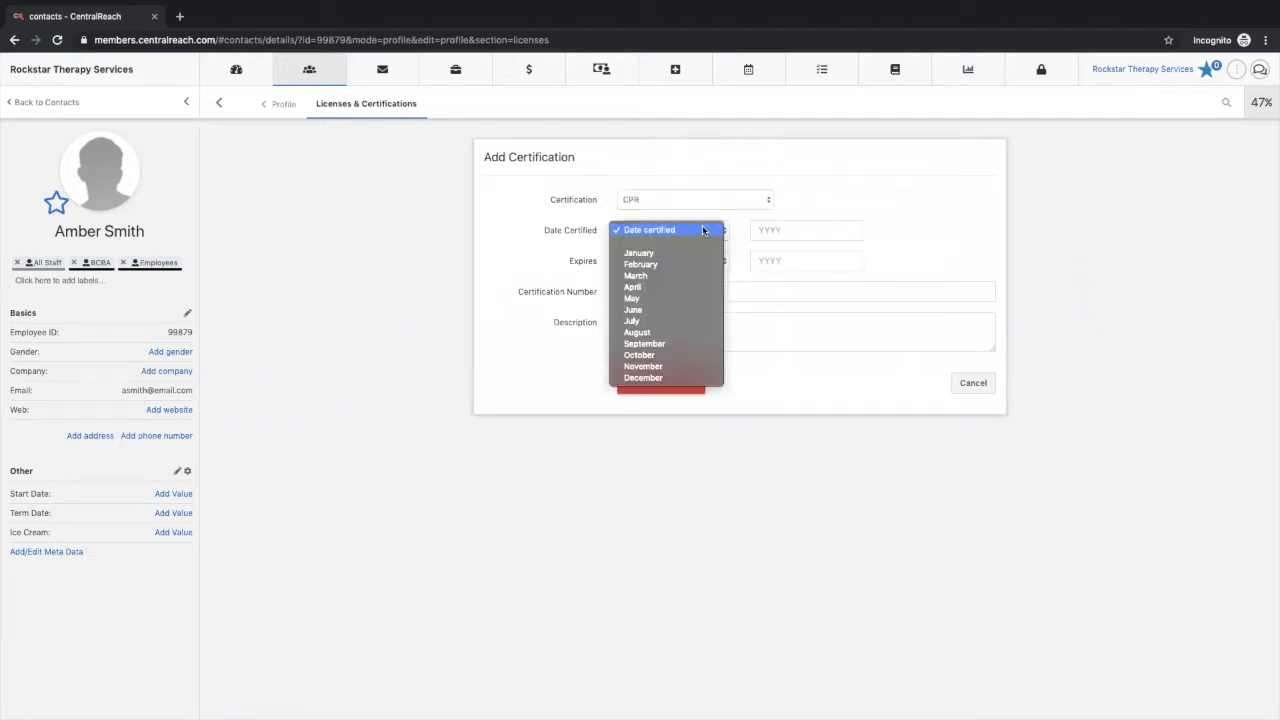
left_click(694, 345)
left_click(798, 230)
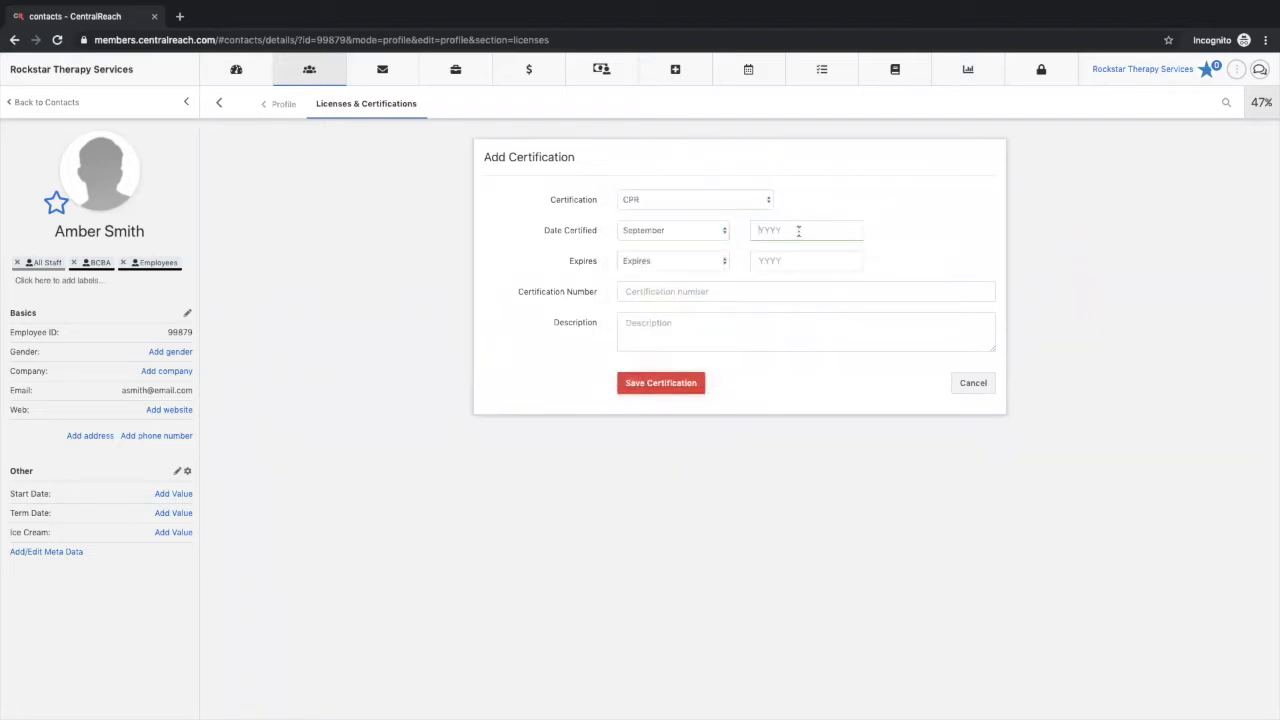
type("2019")
Step: Set the CPR certification's expiry to September 2020
left_click(696, 262)
left_click(678, 377)
left_click(845, 262)
type("2020")
Step: Enter the certification number and the description "CPR", and save the CPR certification
left_click(821, 288)
type("CPR123")
left_click(788, 321)
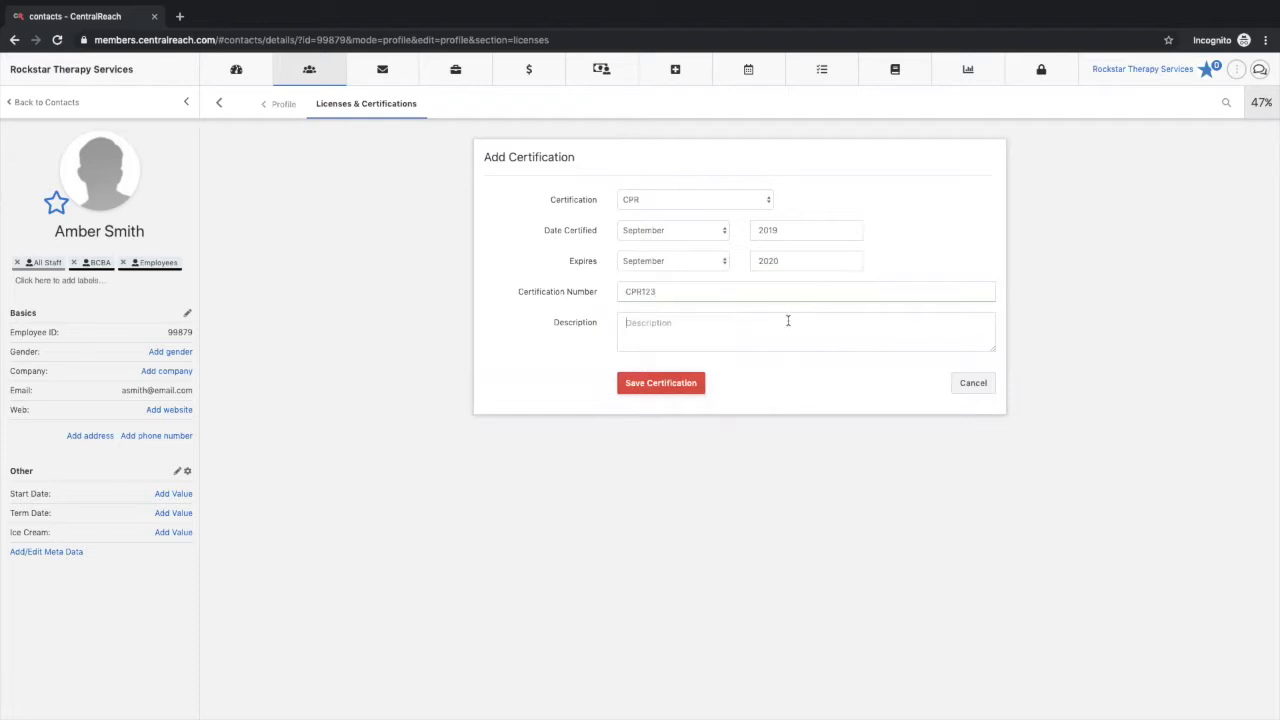
type("CPR")
left_click(684, 384)
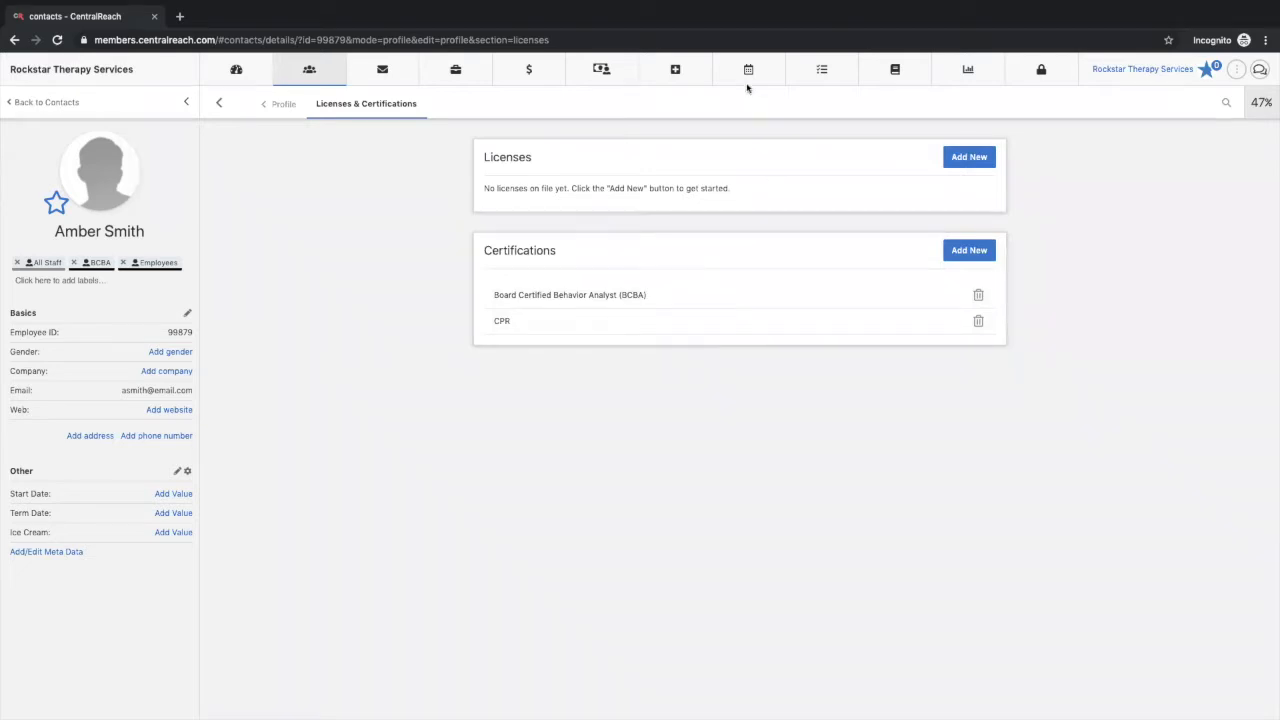
Step: Open the scheduling calendar and start a new appointment for Rockstar Therapy Services on 09/17/2019 at 2:00 PM
mouse_move(748, 74)
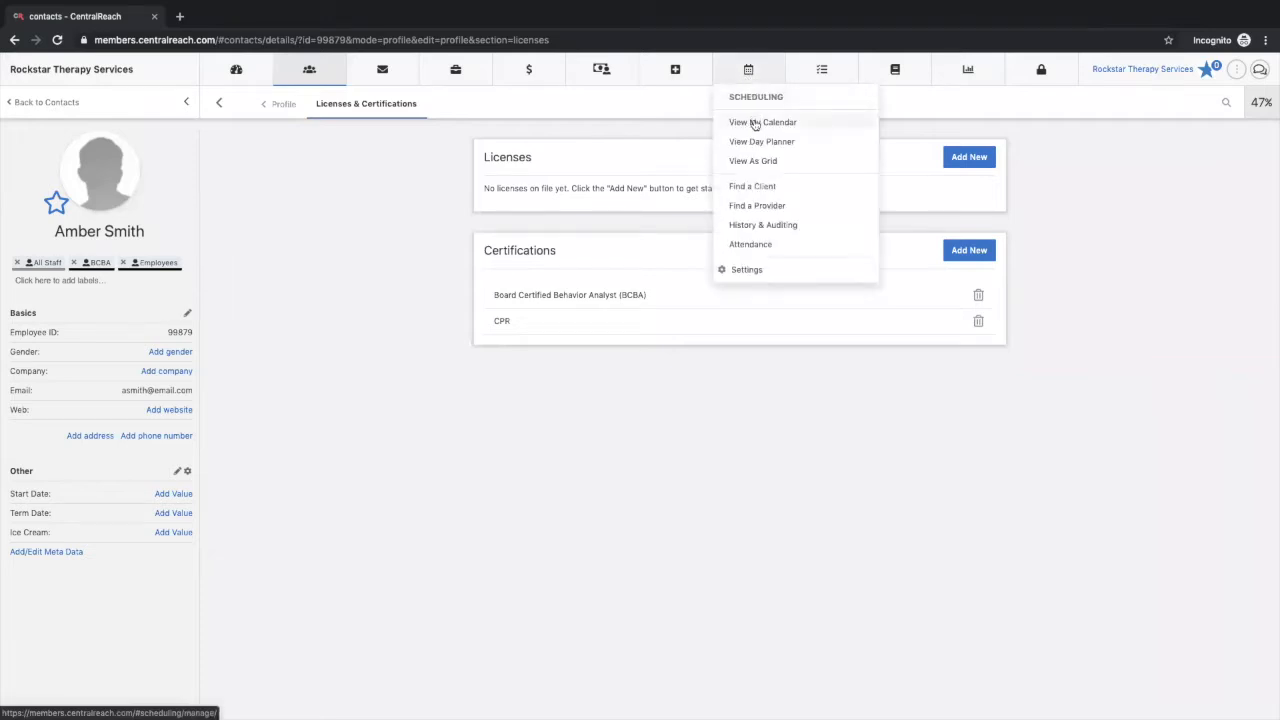
left_click(752, 123)
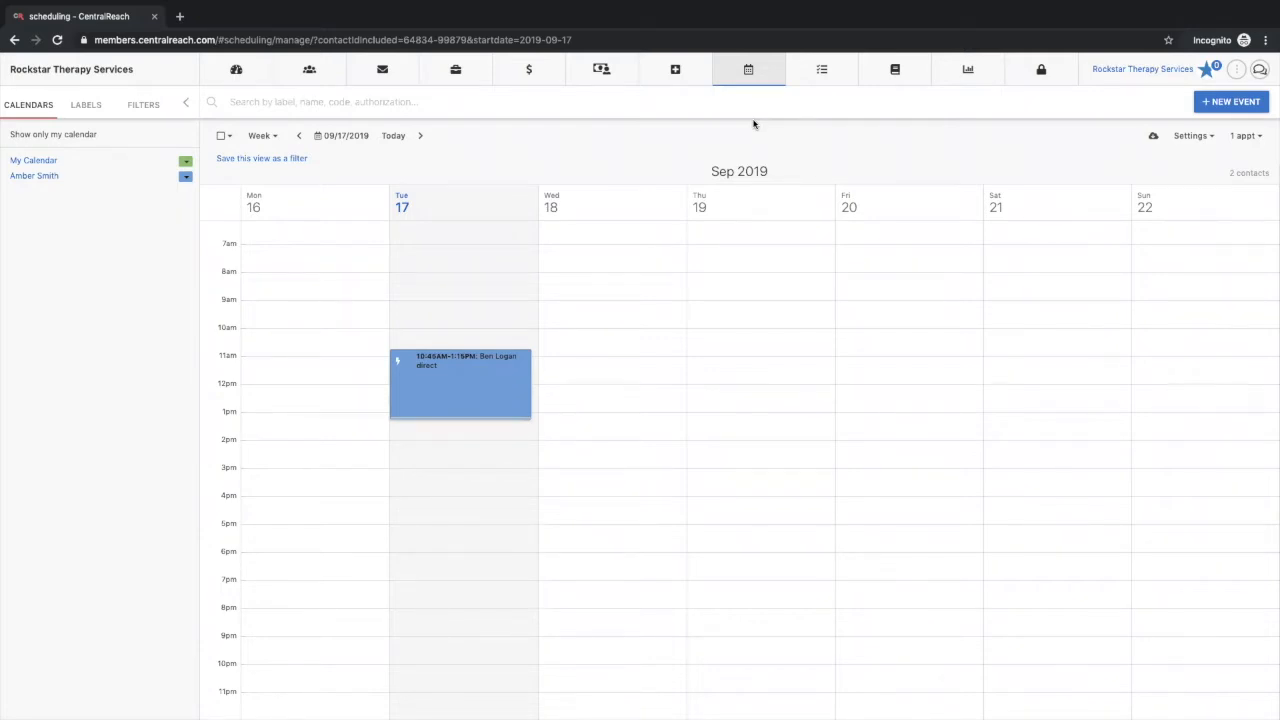
left_click(495, 447)
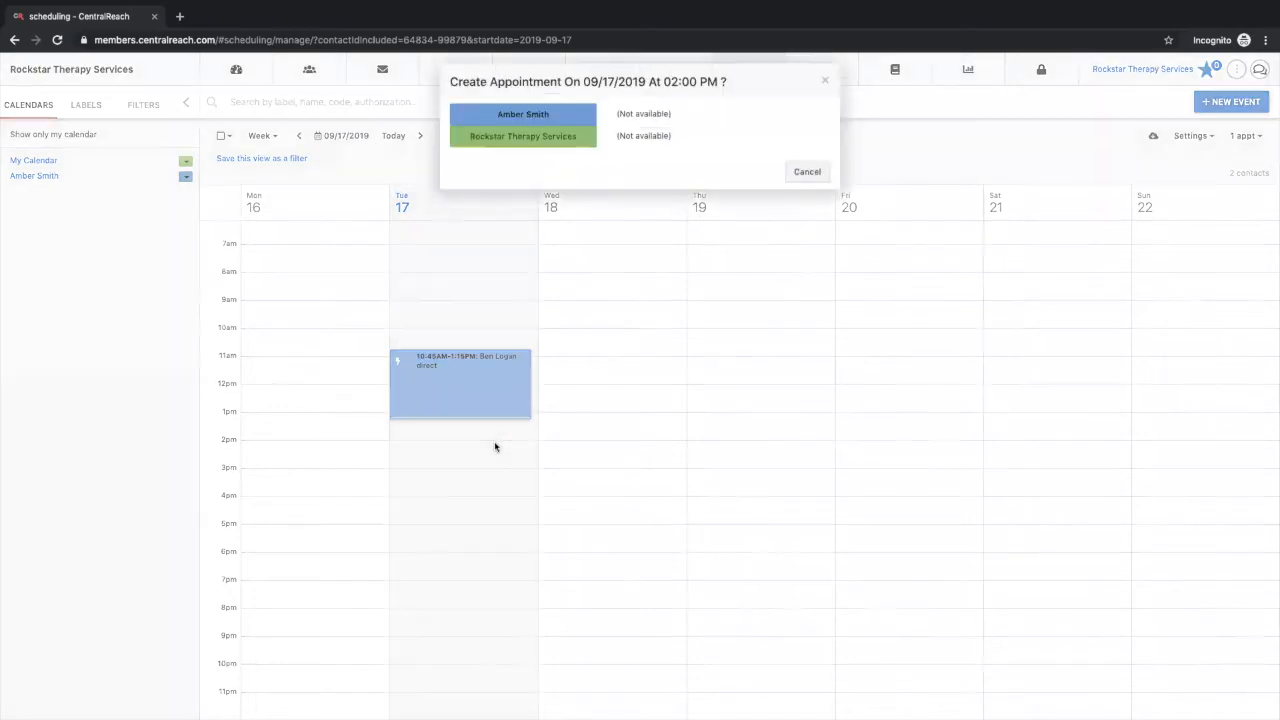
left_click(555, 148)
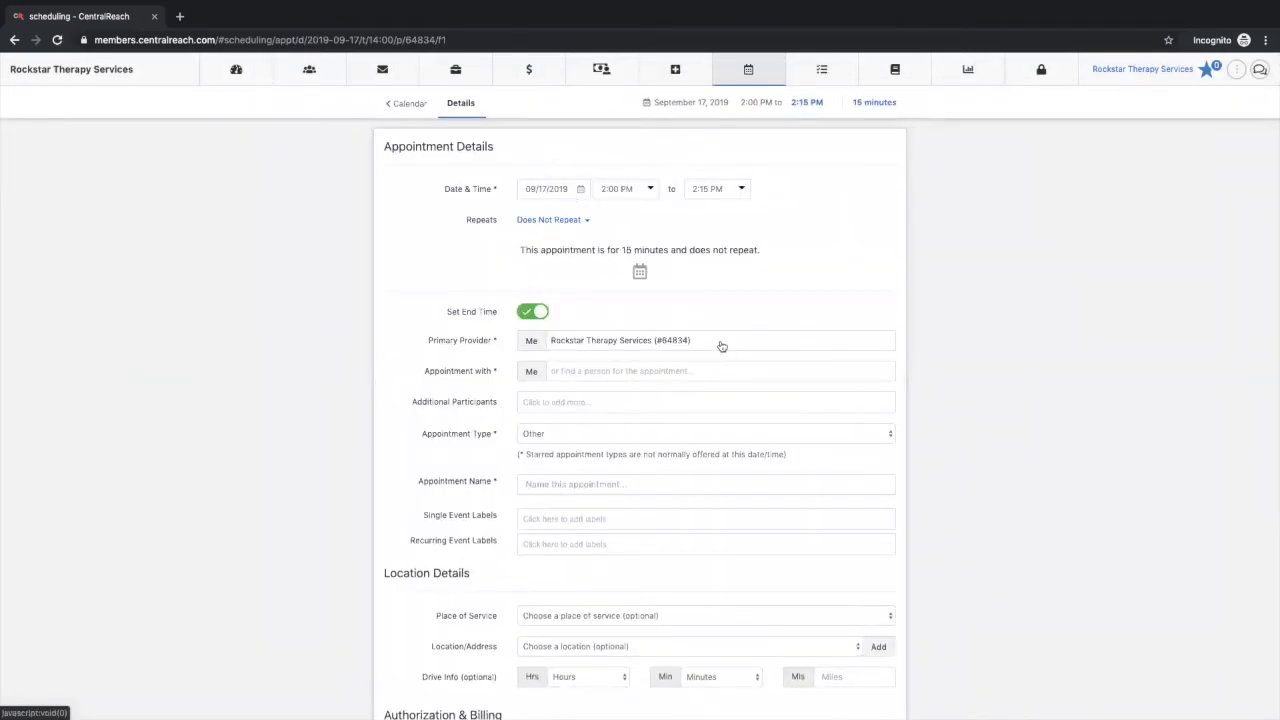
Step: Find the appointment's primary provider by first name and choose the second match, and pick the first client matching the client's first name
left_click(720, 340)
type("c")
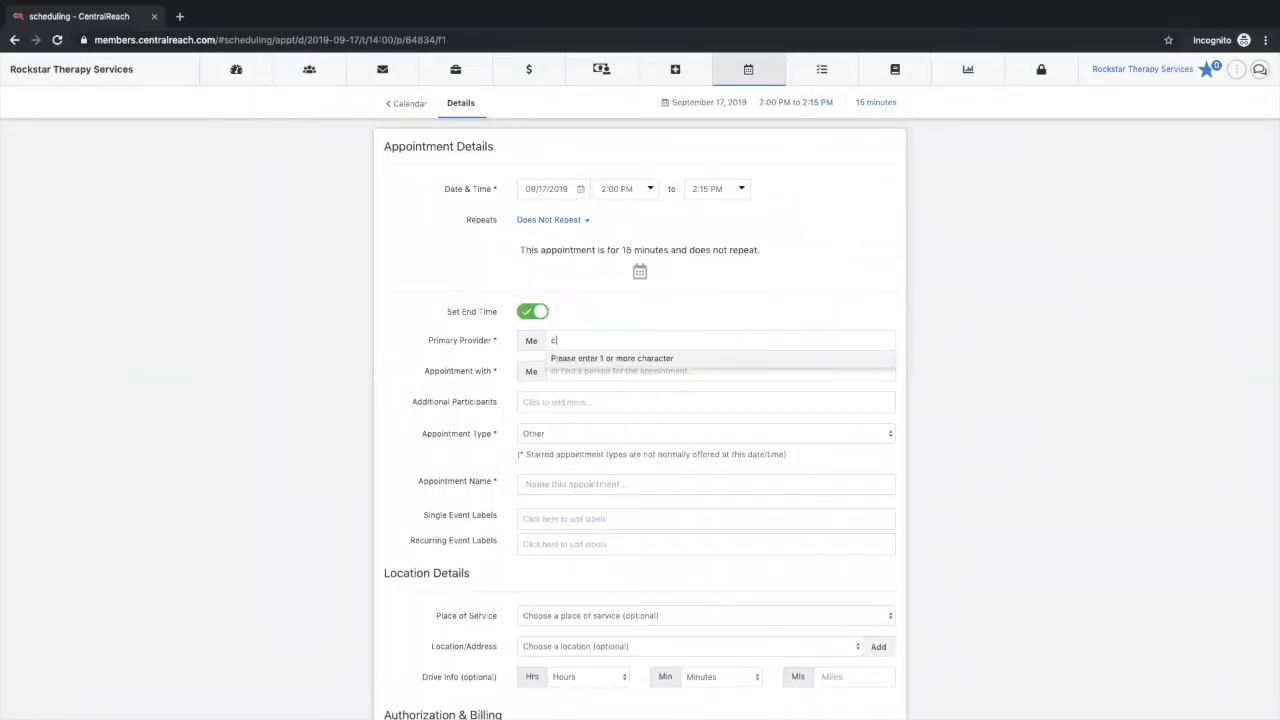
type("harlie")
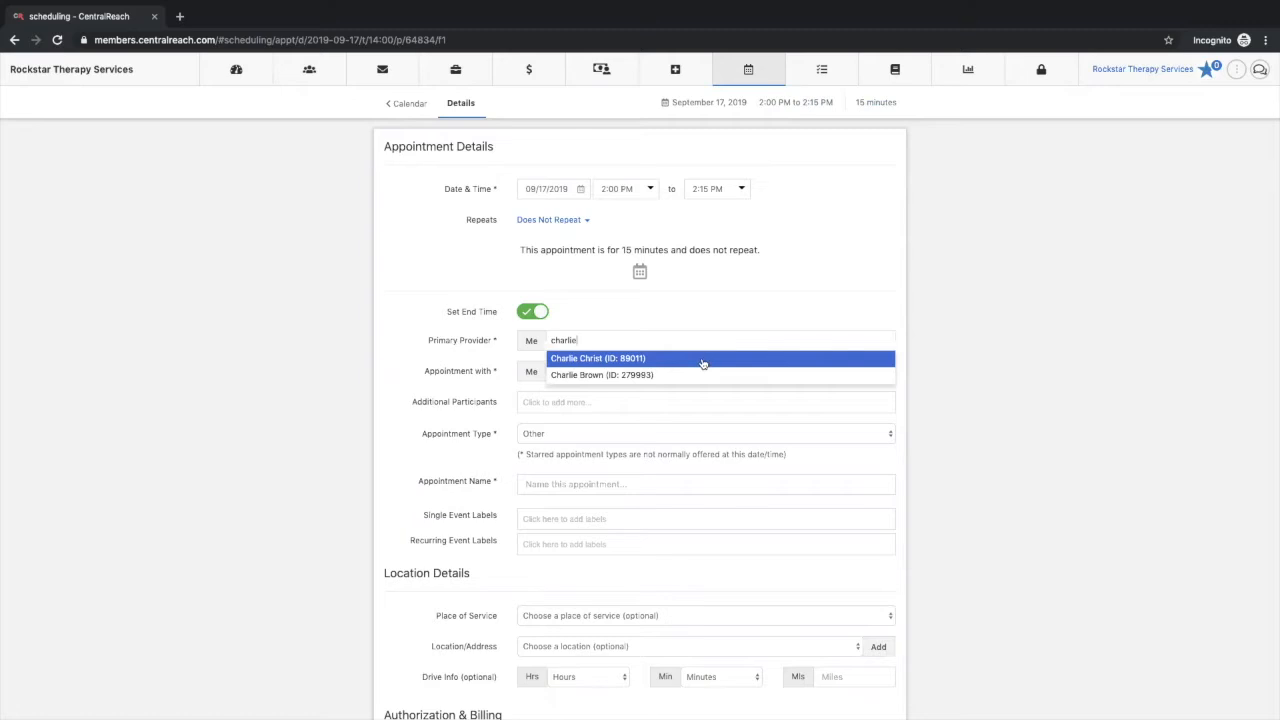
left_click(681, 375)
left_click(650, 371)
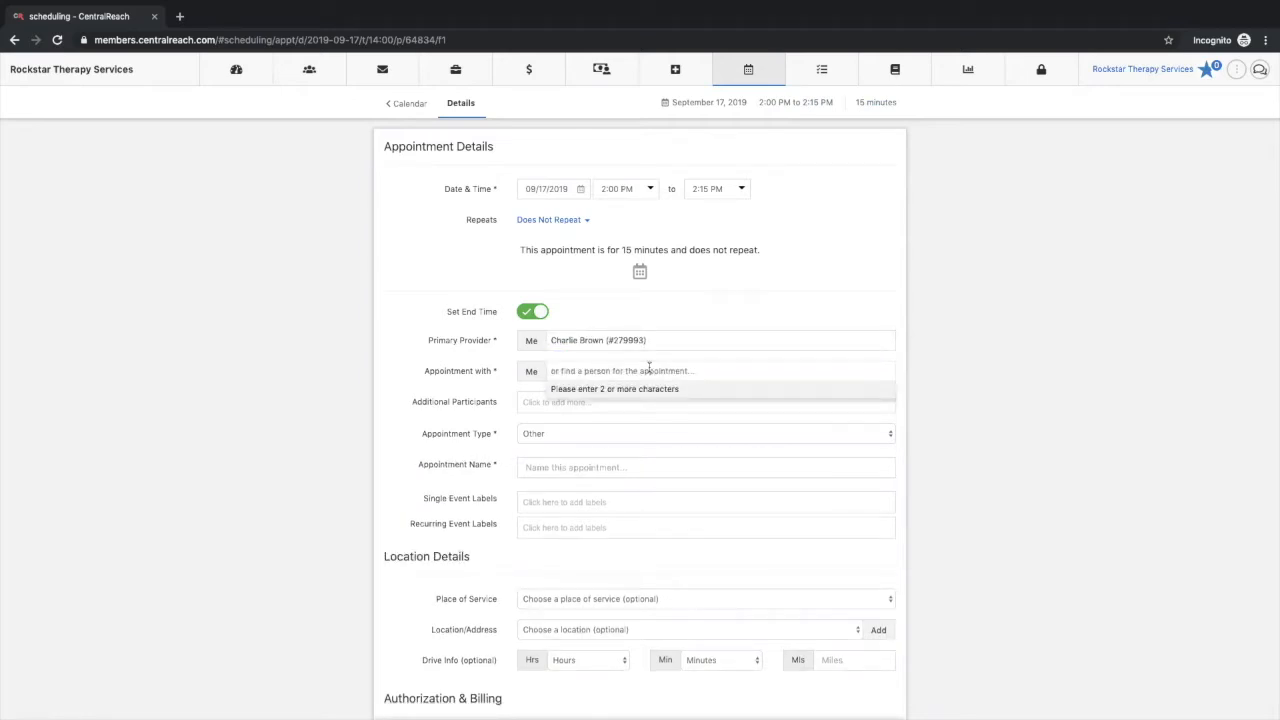
type("monica")
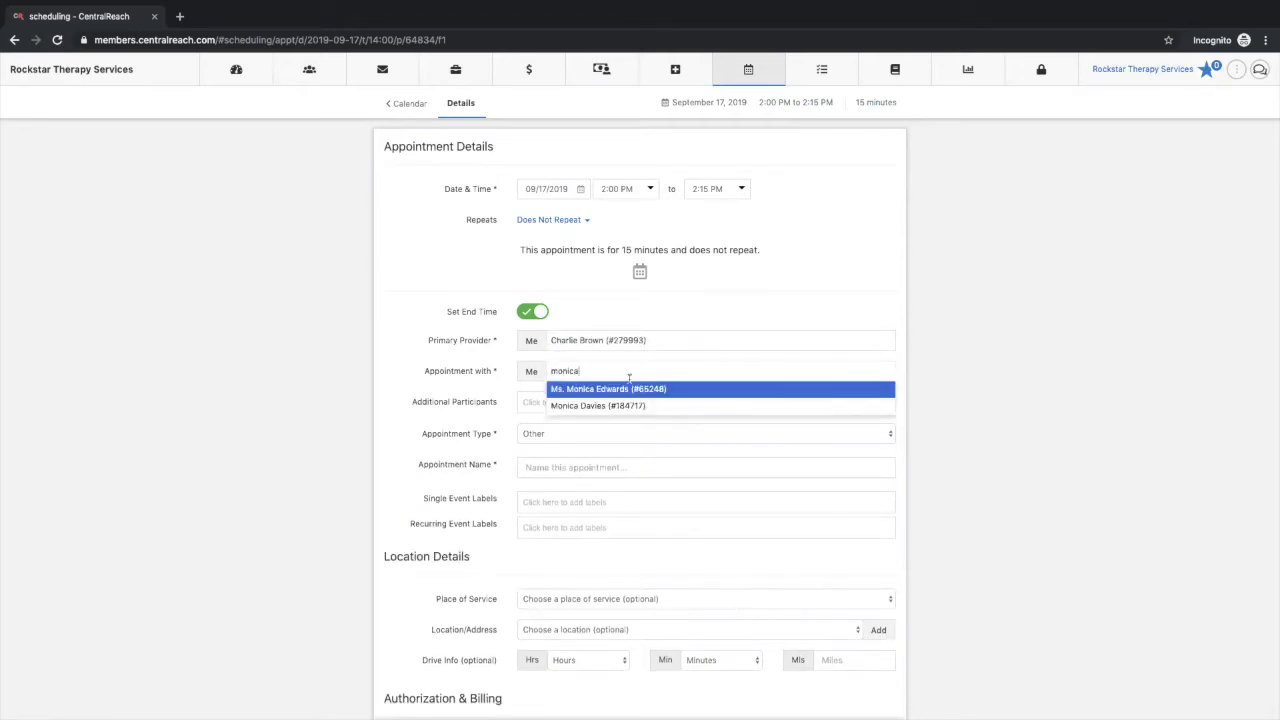
left_click(631, 398)
Step: Name the appointment "direct" and add the authorized code 97153: Adaptive behavior treatment by protocol
left_click(571, 467)
type("direct")
scroll(855, 472, "down", 3)
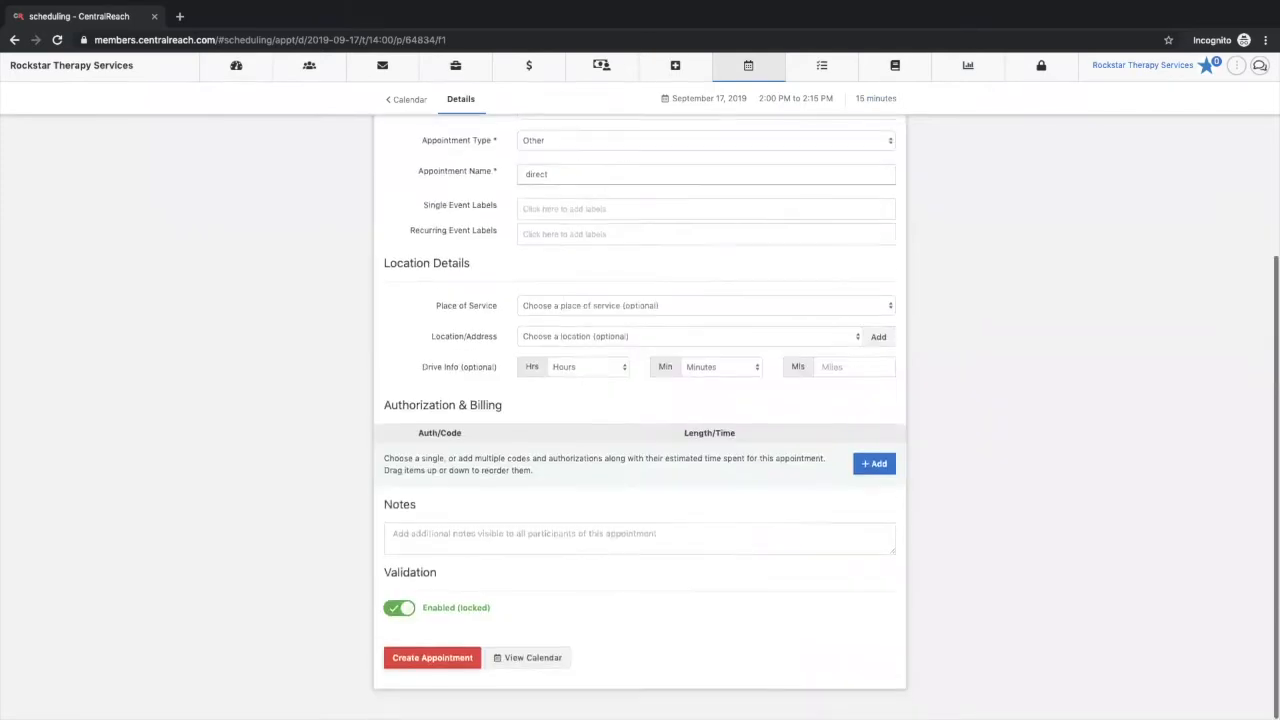
left_click(874, 469)
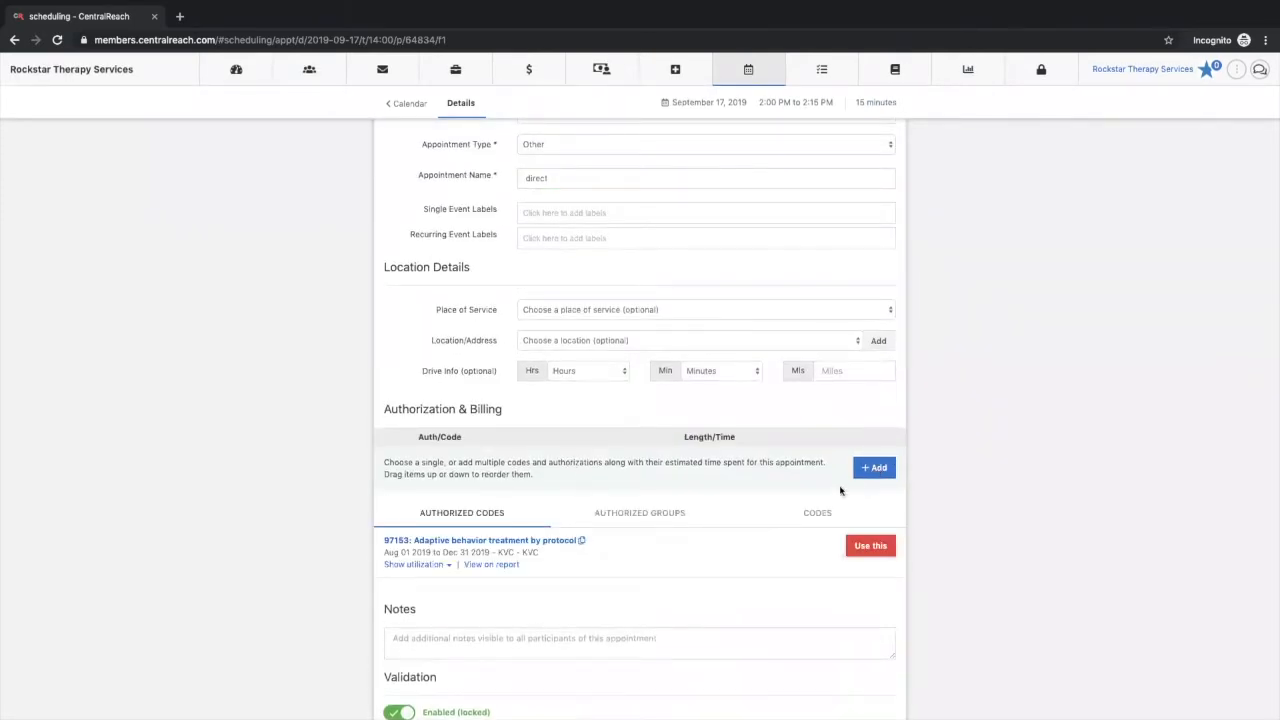
left_click(876, 546)
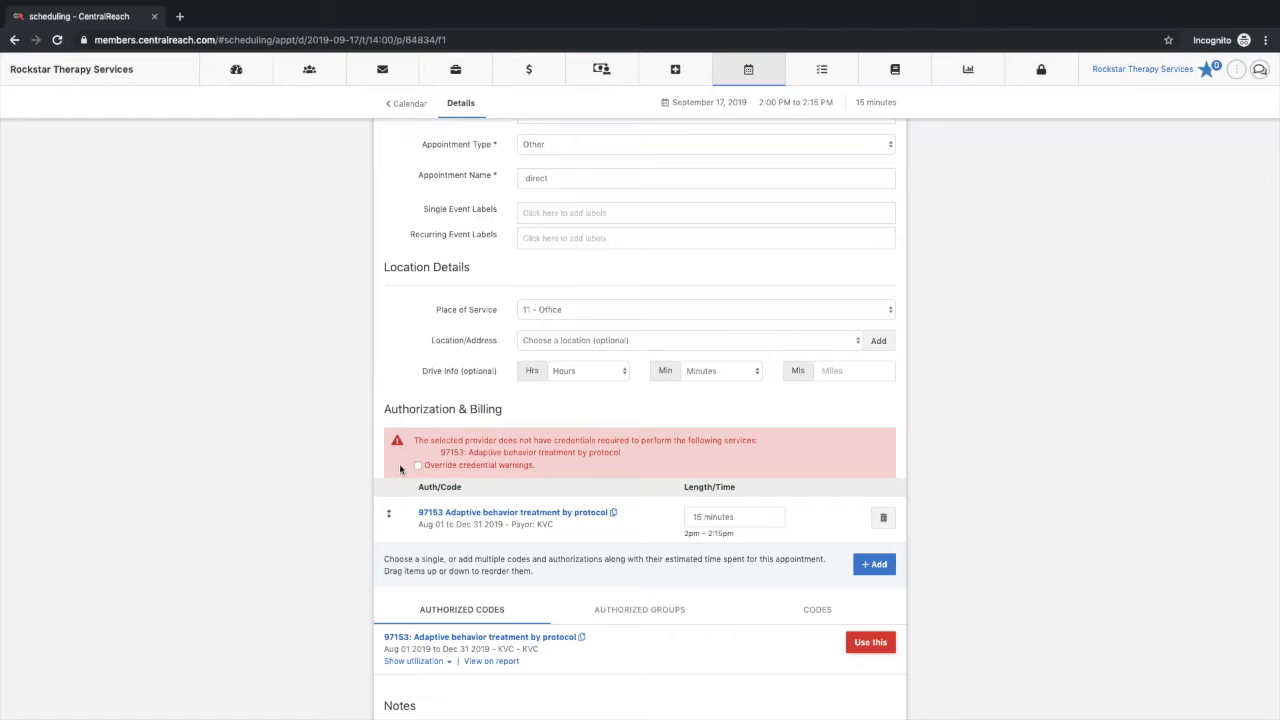
Step: Examine the Override Required Credentials permission among the Scheduling permissions of the Scheduling Manager permission group
left_click(1030, 77)
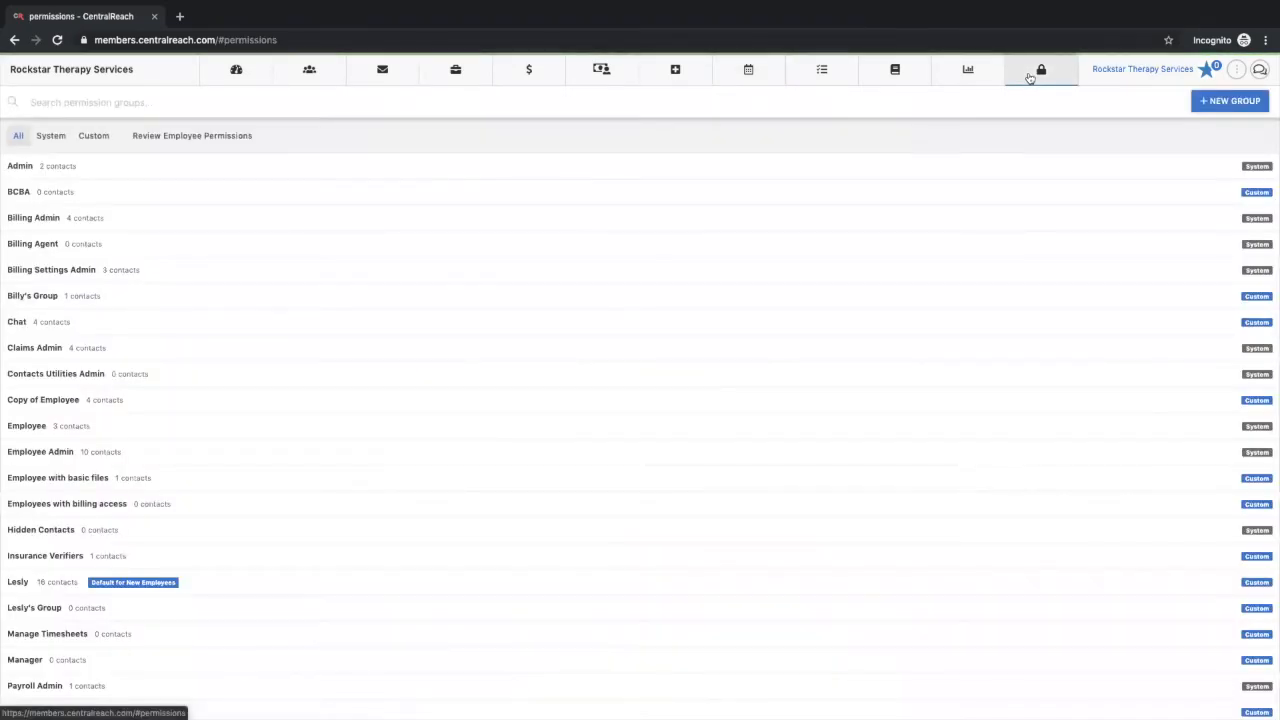
scroll(274, 551, "down", 3)
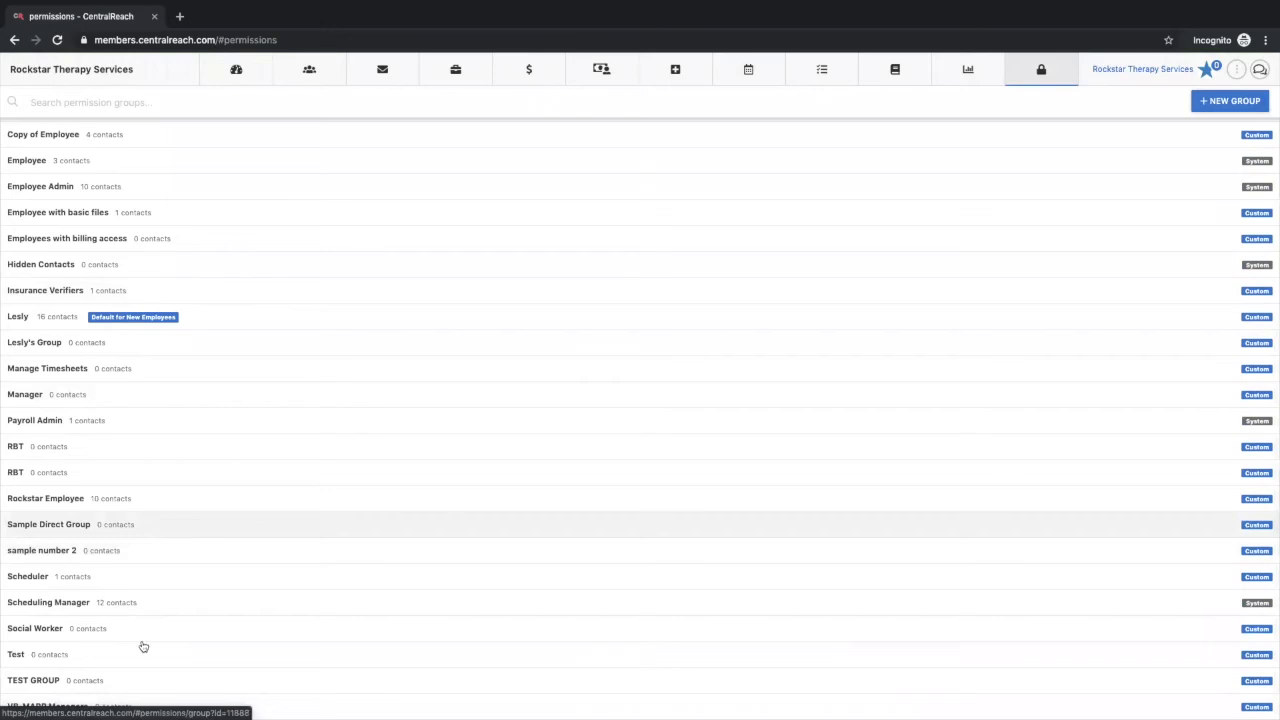
left_click(151, 608)
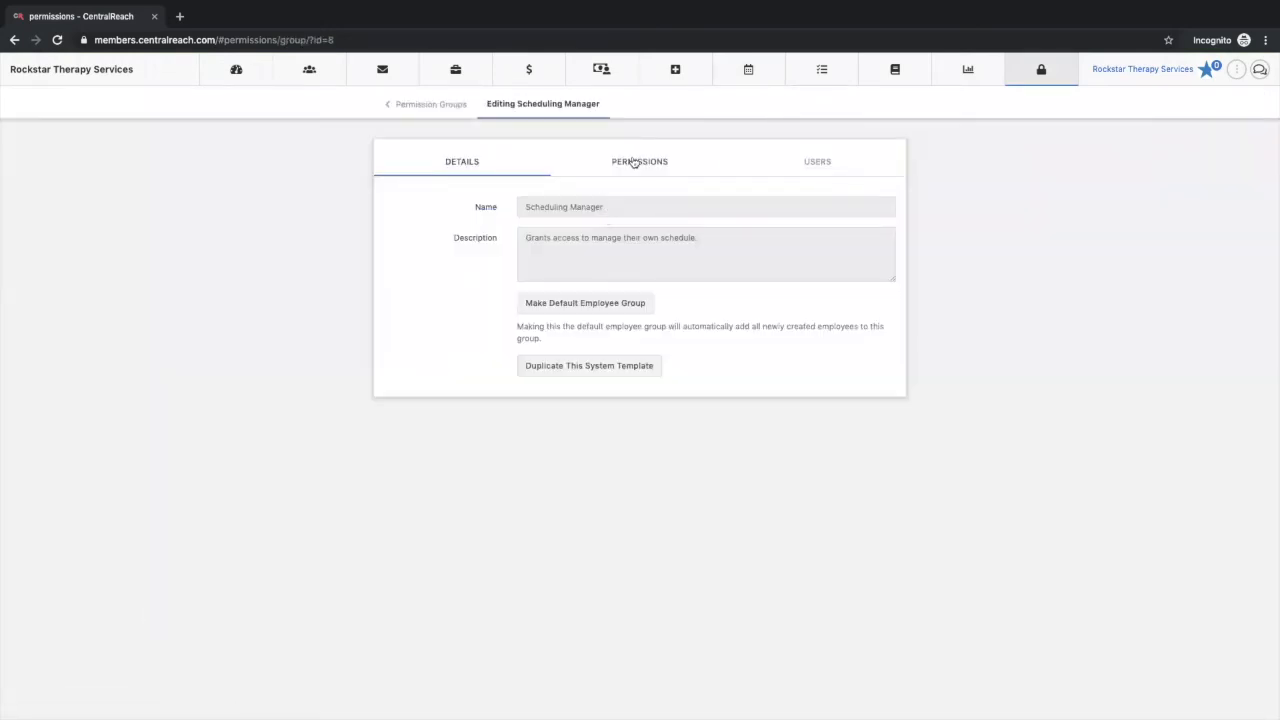
left_click(634, 162)
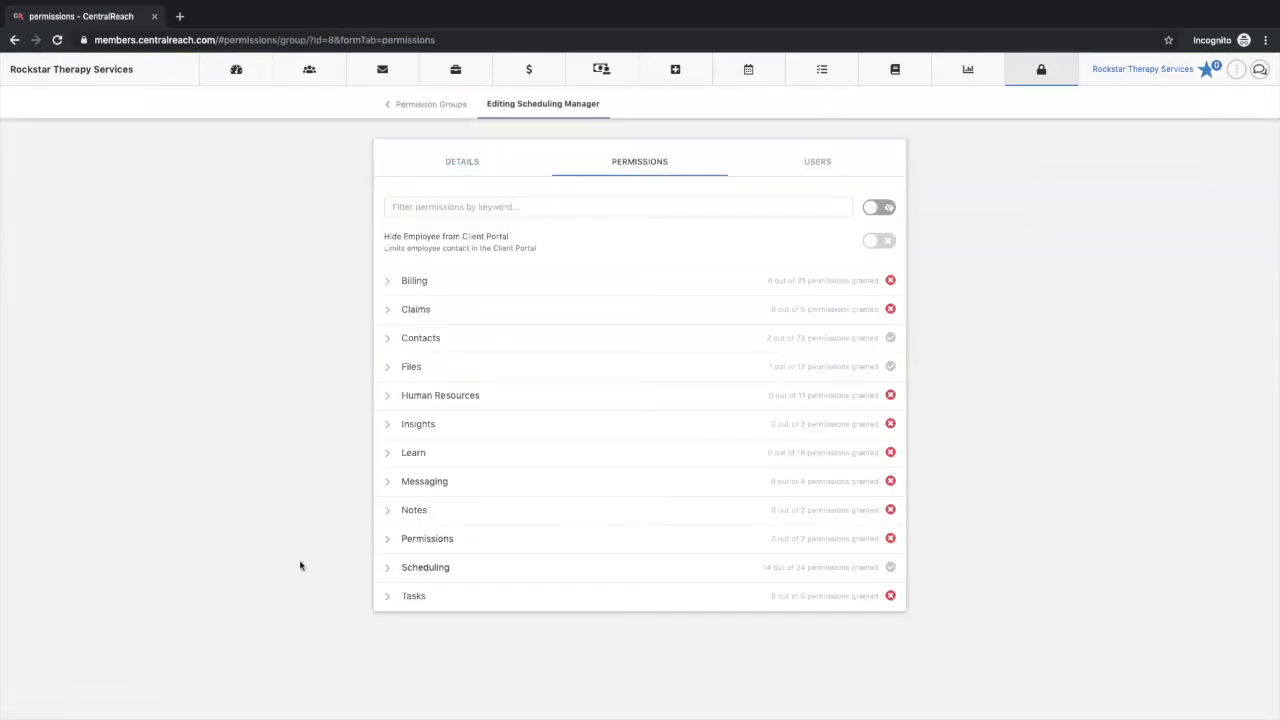
left_click(387, 568)
scroll(386, 574, "down", 5)
scroll(386, 574, "down", 1)
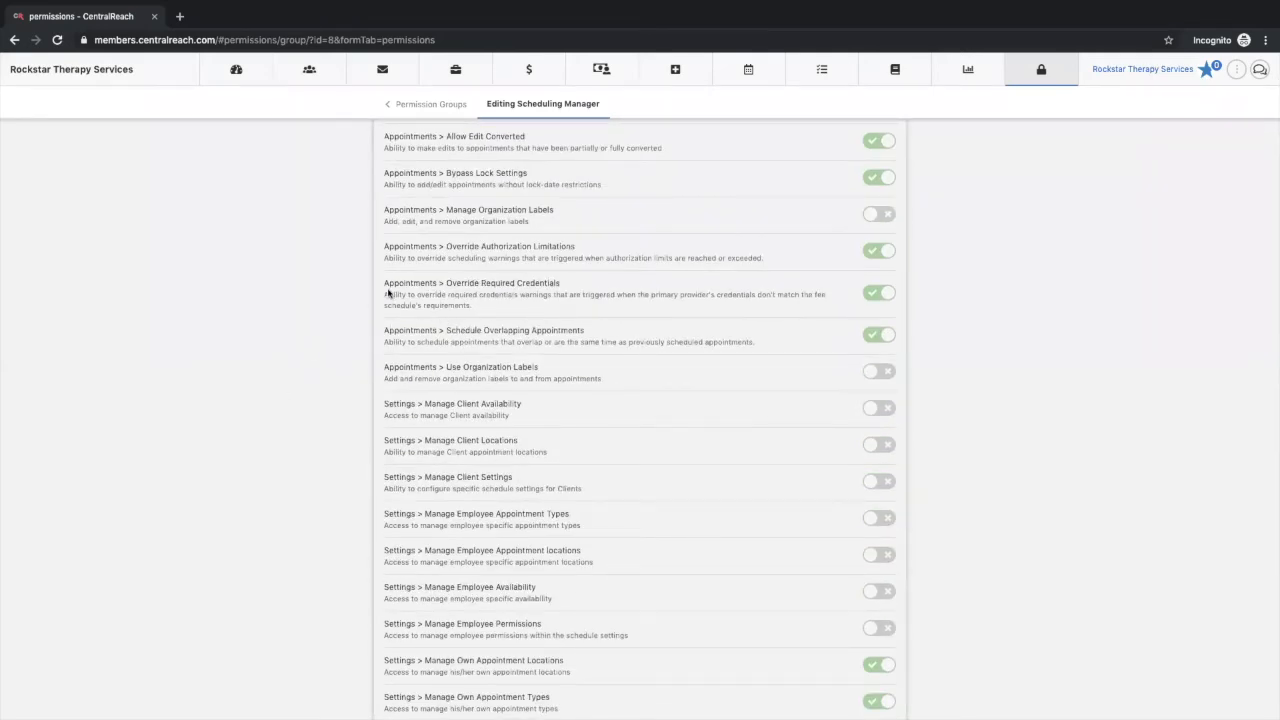